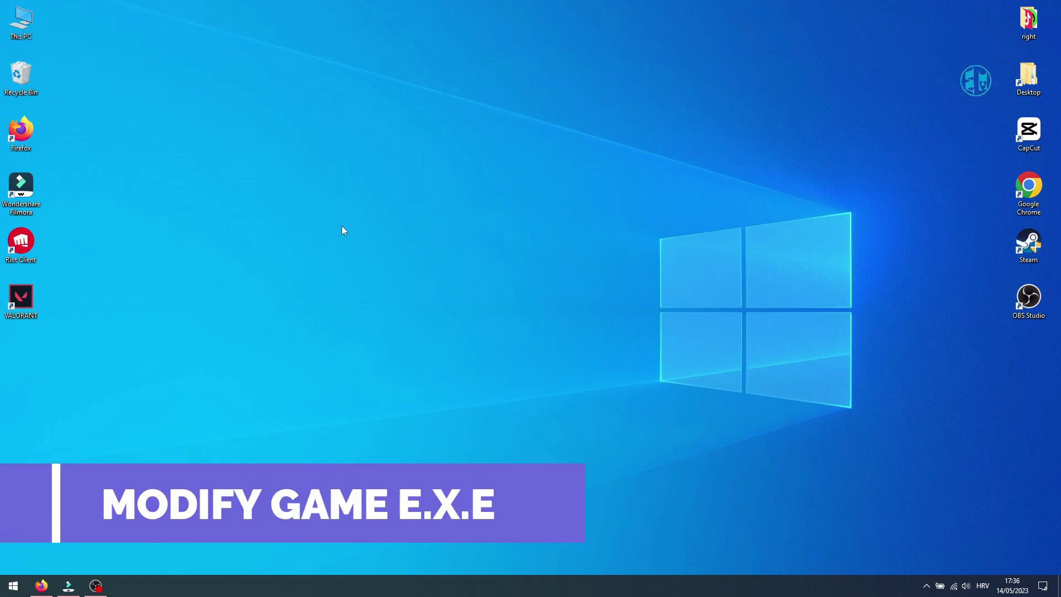
- Browse to D:\Riot Games\VALORANT\live\ShooterGame\Binaries\Win64 and scroll to VALORANT-Win64-Shipping
{"action": "double_click", "coordinate": [21, 21]}
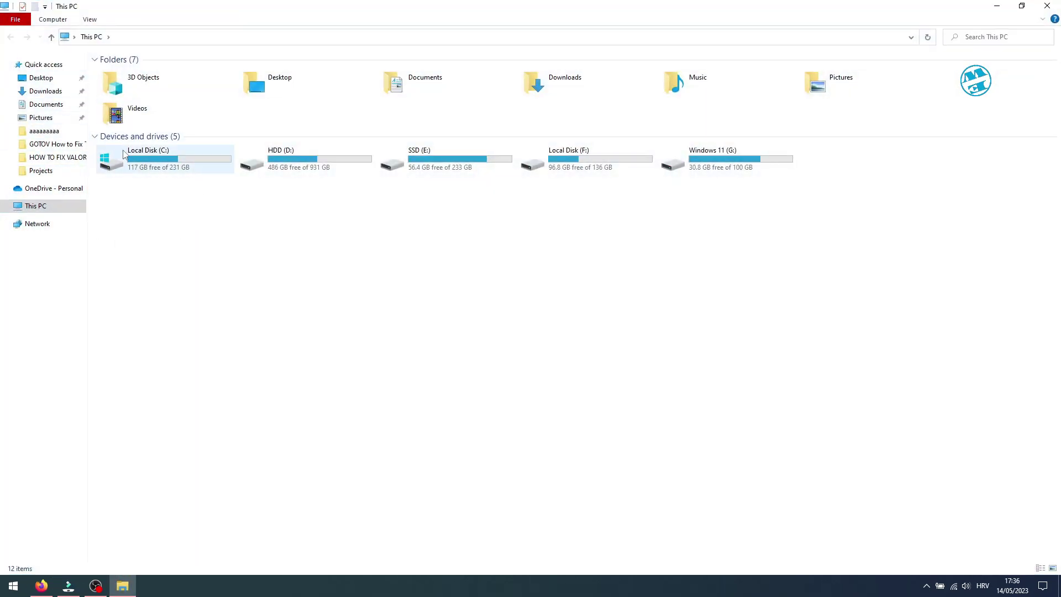
{"action": "double_click", "coordinate": [154, 160]}
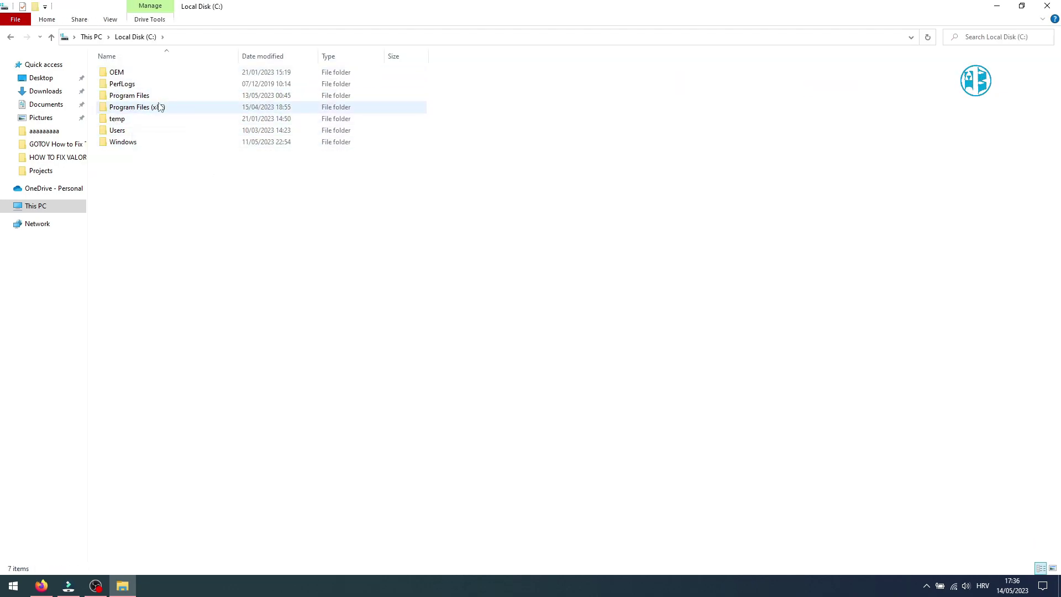
{"action": "left_click", "coordinate": [11, 37]}
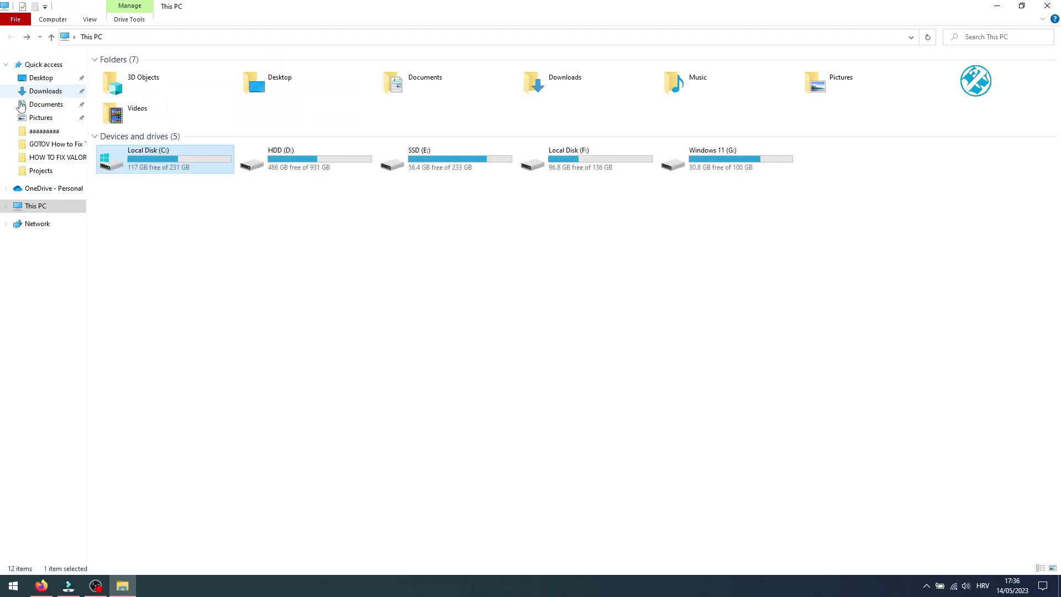
{"action": "double_click", "coordinate": [283, 156]}
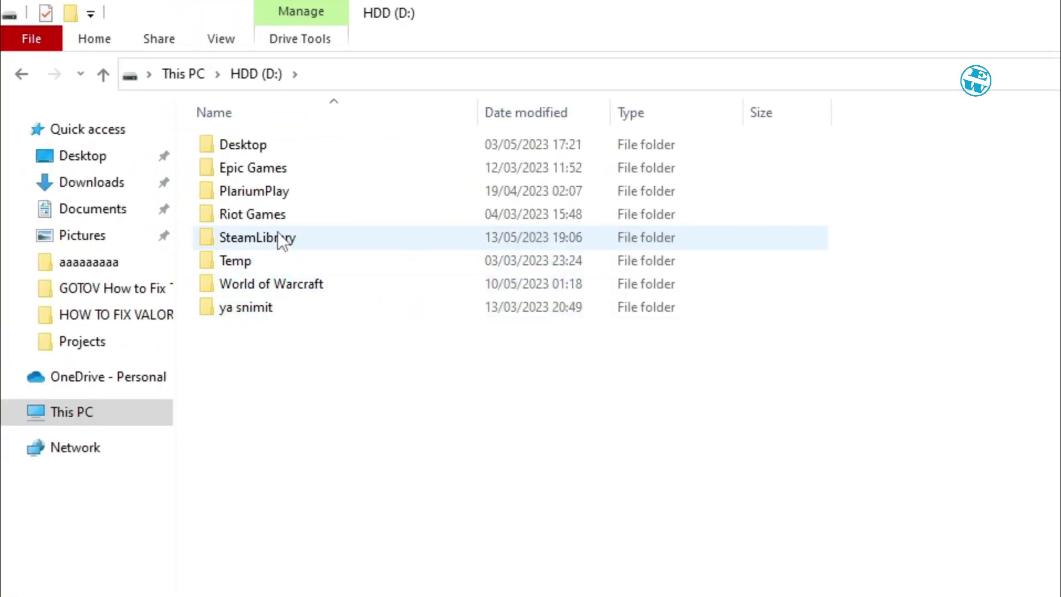
{"action": "double_click", "coordinate": [272, 218]}
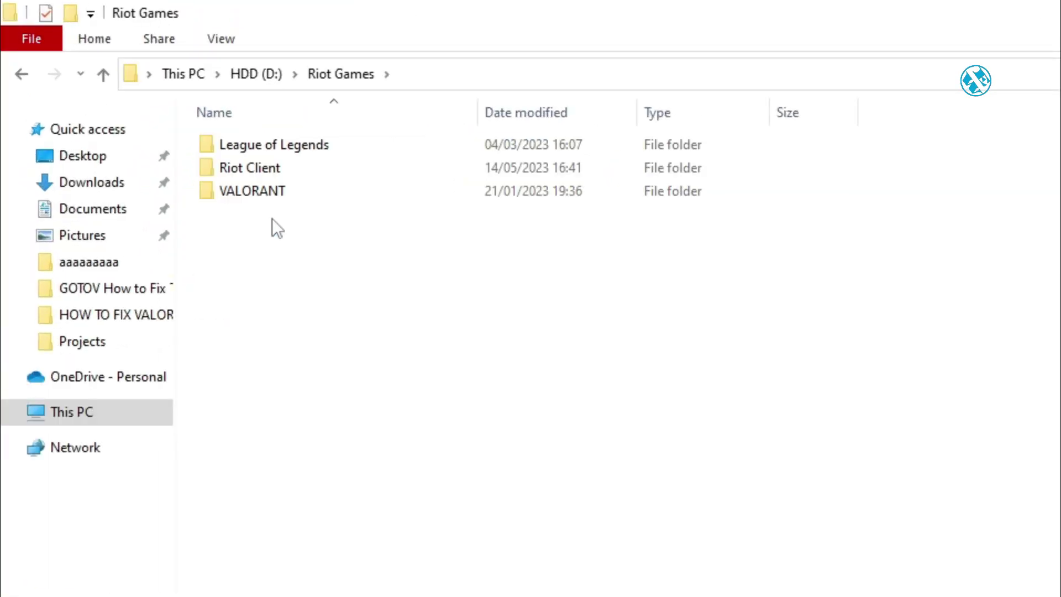
{"action": "double_click", "coordinate": [288, 199]}
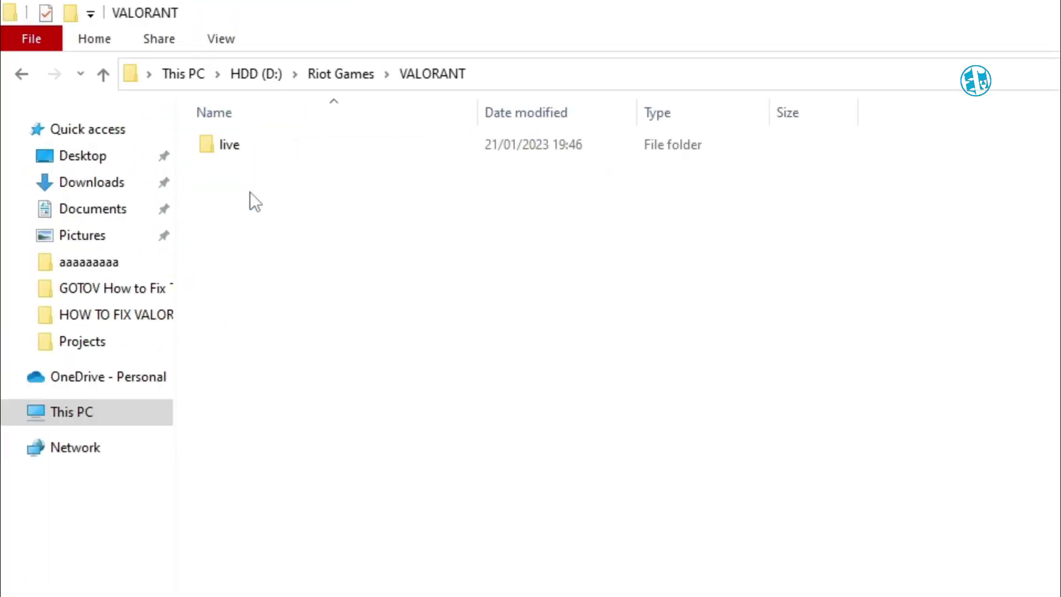
{"action": "double_click", "coordinate": [235, 143]}
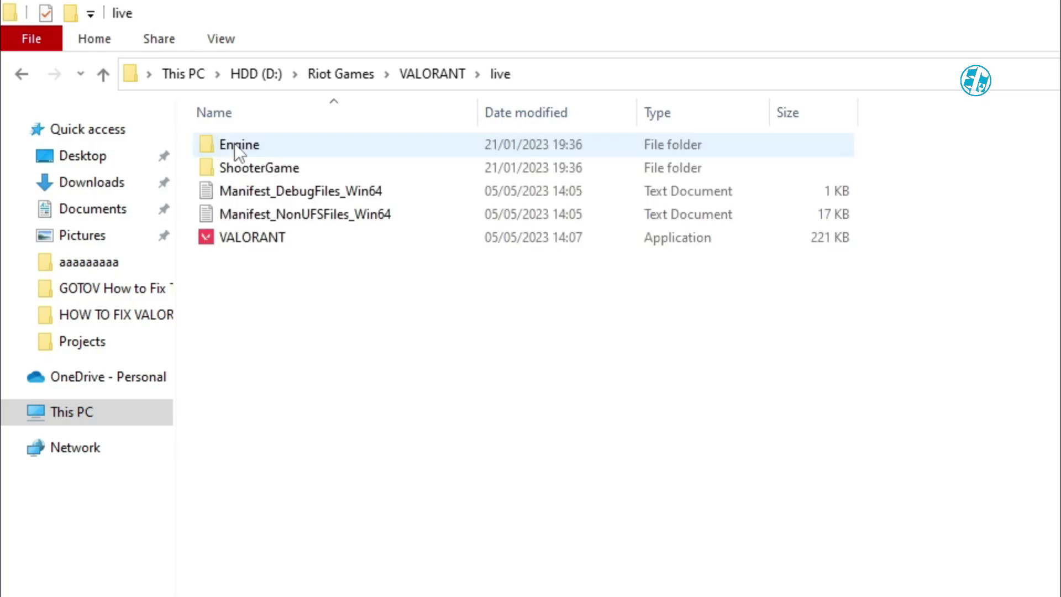
{"action": "double_click", "coordinate": [262, 172]}
{"action": "double_click", "coordinate": [267, 145]}
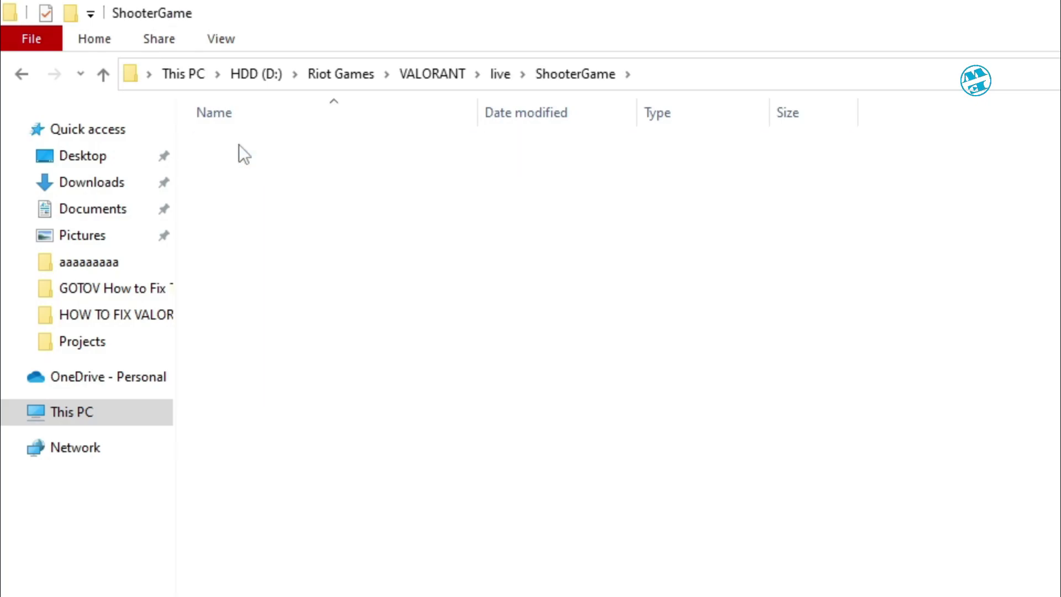
{"action": "double_click", "coordinate": [239, 144]}
{"action": "scroll", "coordinate": [169, 352], "scroll_direction": "down", "scroll_amount": 5}
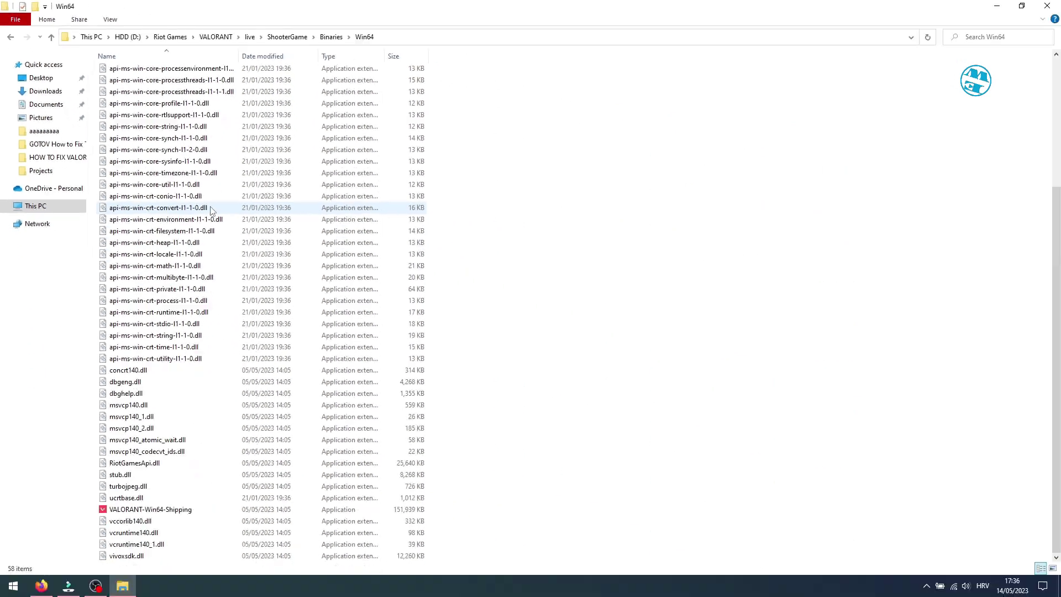
{"action": "right_click", "coordinate": [148, 512]}
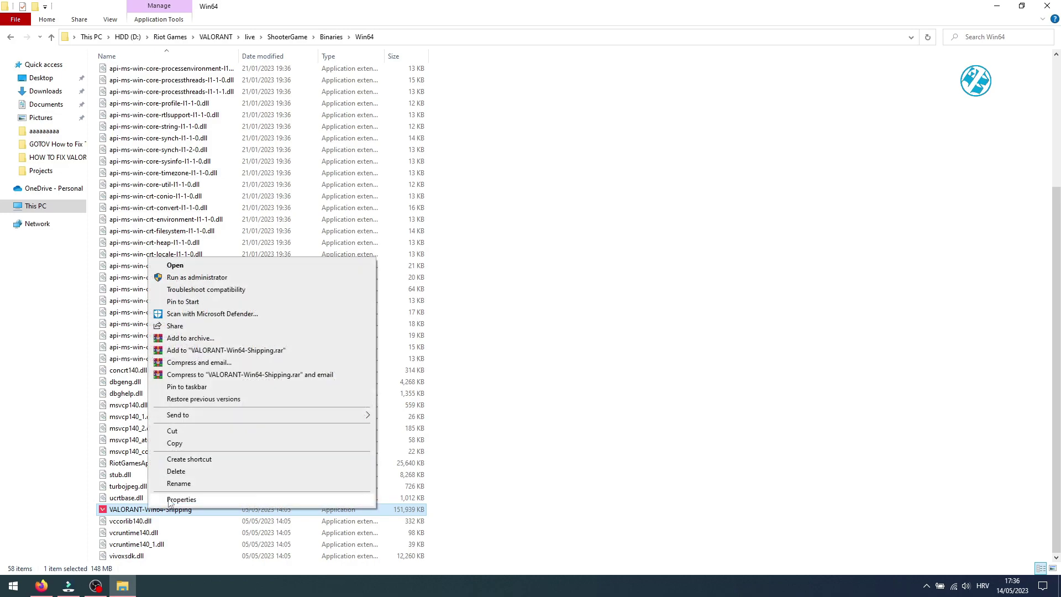
{"action": "left_click", "coordinate": [174, 500]}
{"action": "left_click_drag", "start_coordinate": [258, 294], "coordinate": [517, 114]}
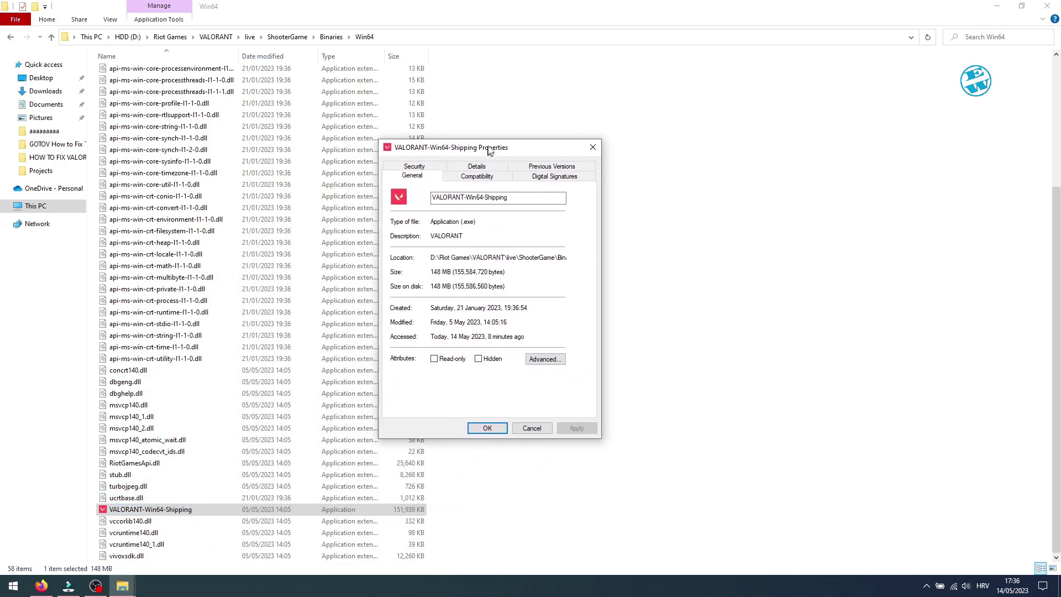
{"action": "left_click", "coordinate": [503, 139]}
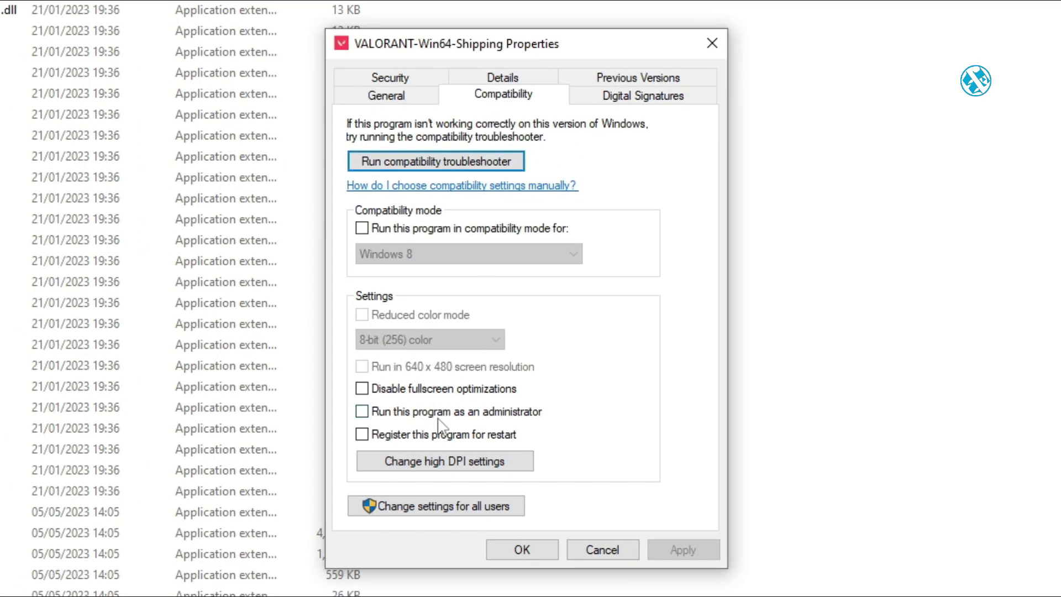
{"action": "left_click", "coordinate": [362, 412]}
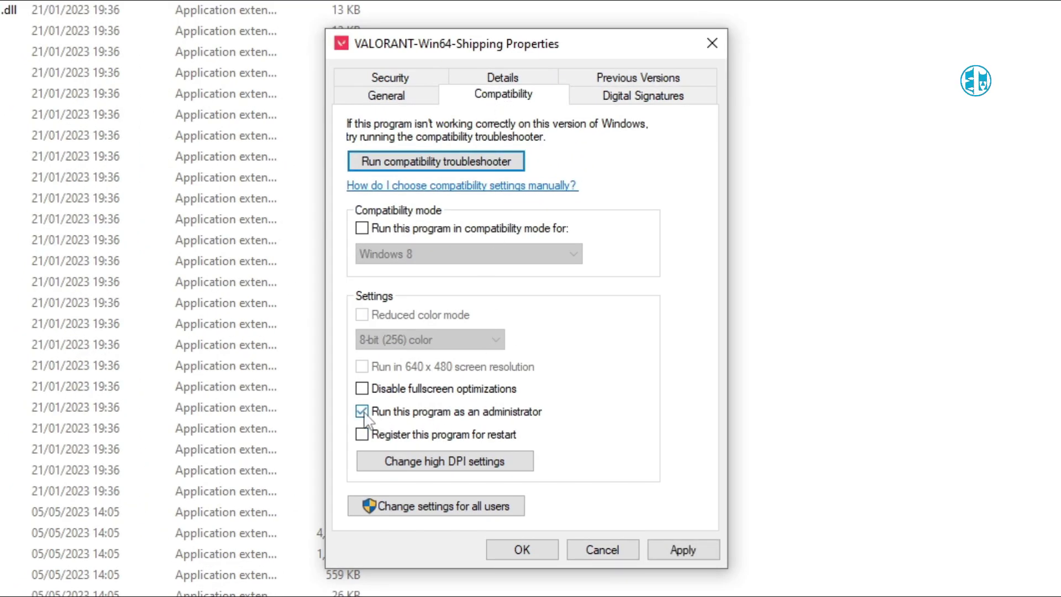
{"action": "left_click", "coordinate": [679, 551]}
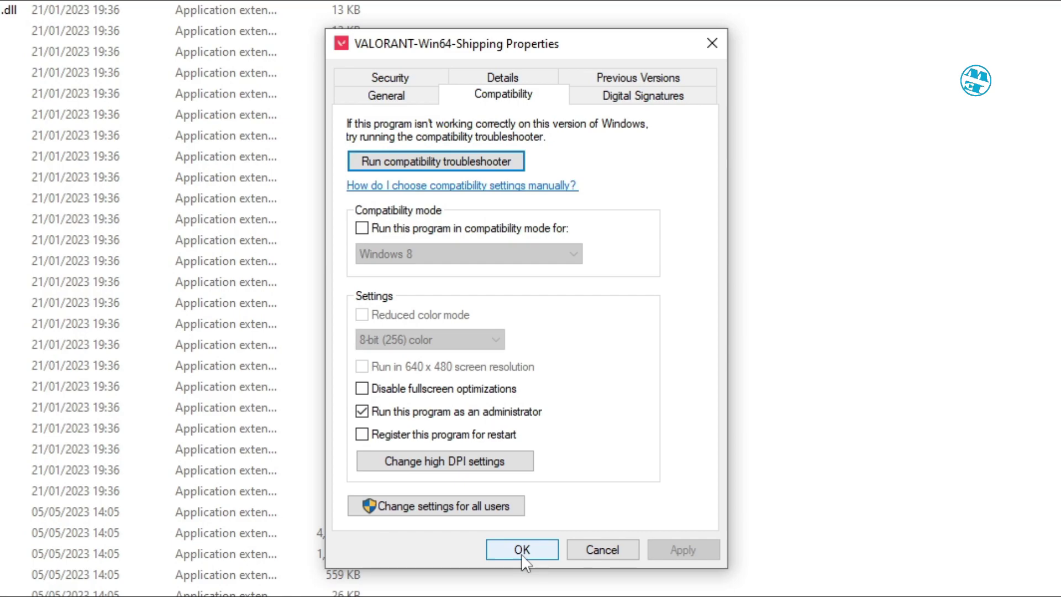
{"action": "left_click", "coordinate": [362, 412]}
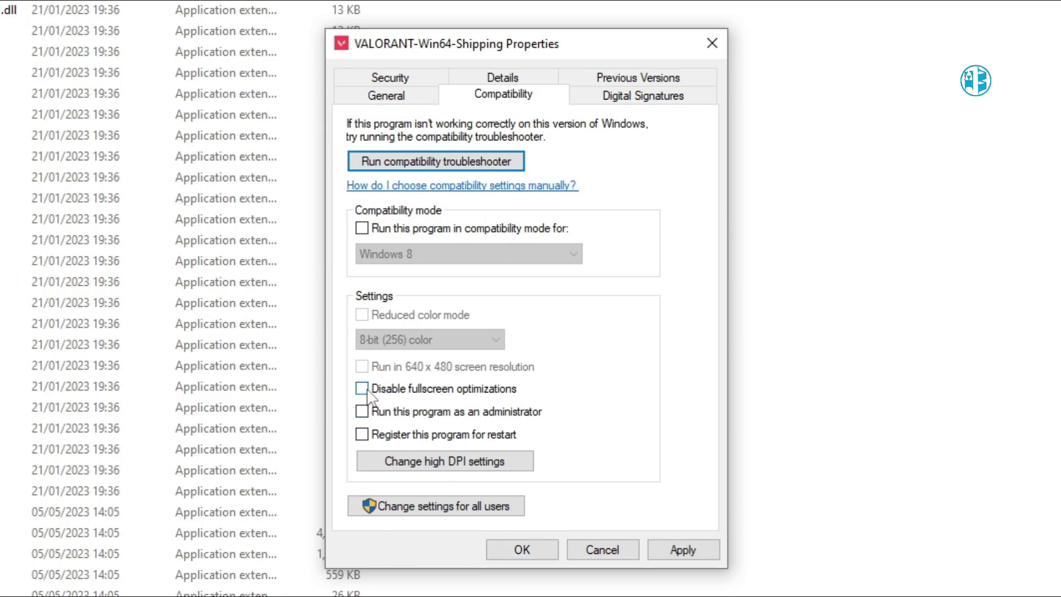
{"action": "left_click", "coordinate": [365, 389]}
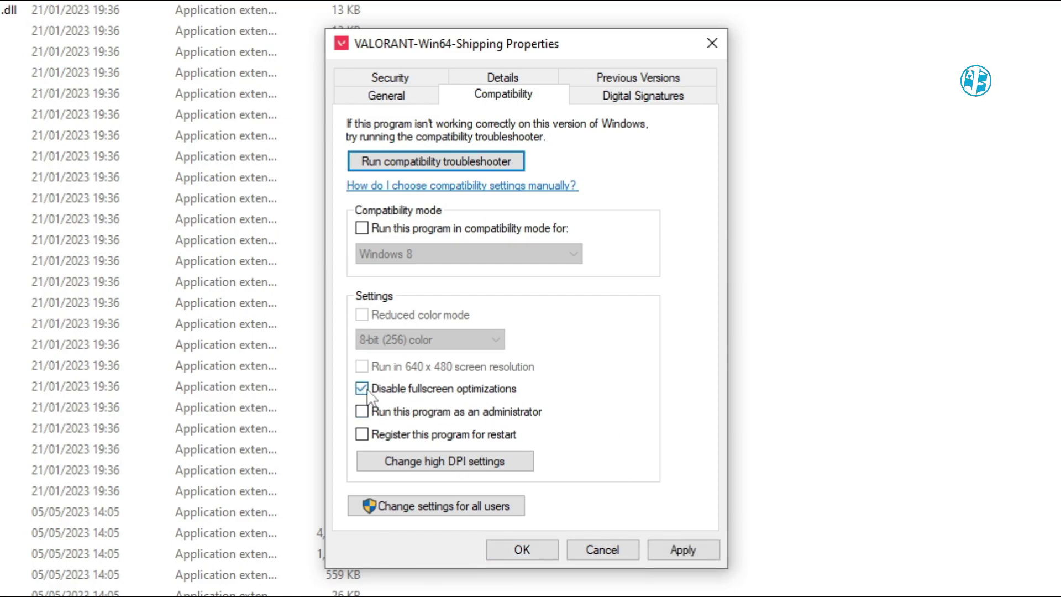
{"action": "left_click", "coordinate": [679, 552]}
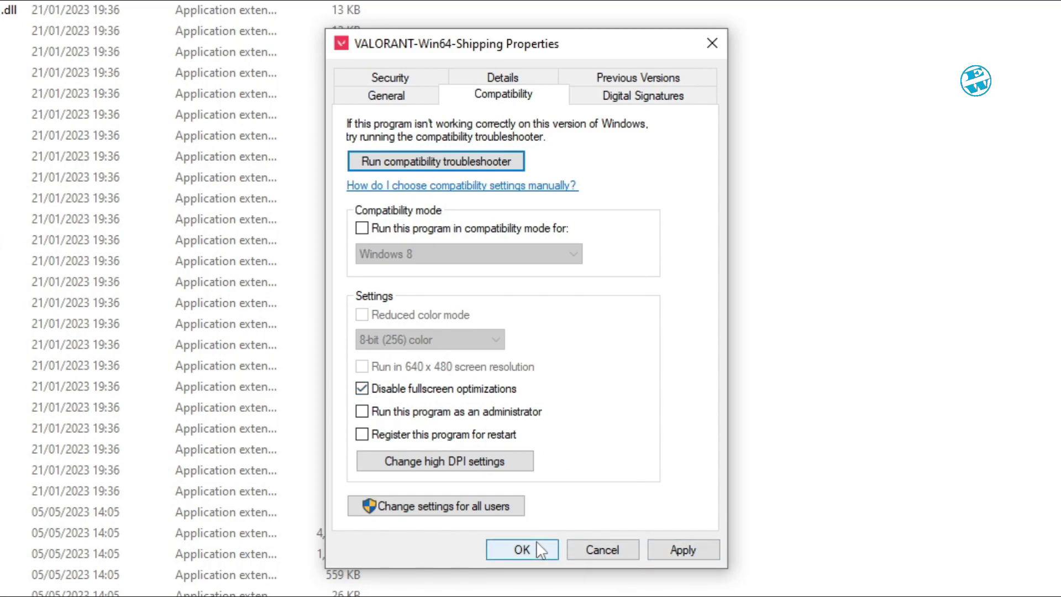
{"action": "left_click", "coordinate": [362, 389]}
{"action": "left_click", "coordinate": [679, 552]}
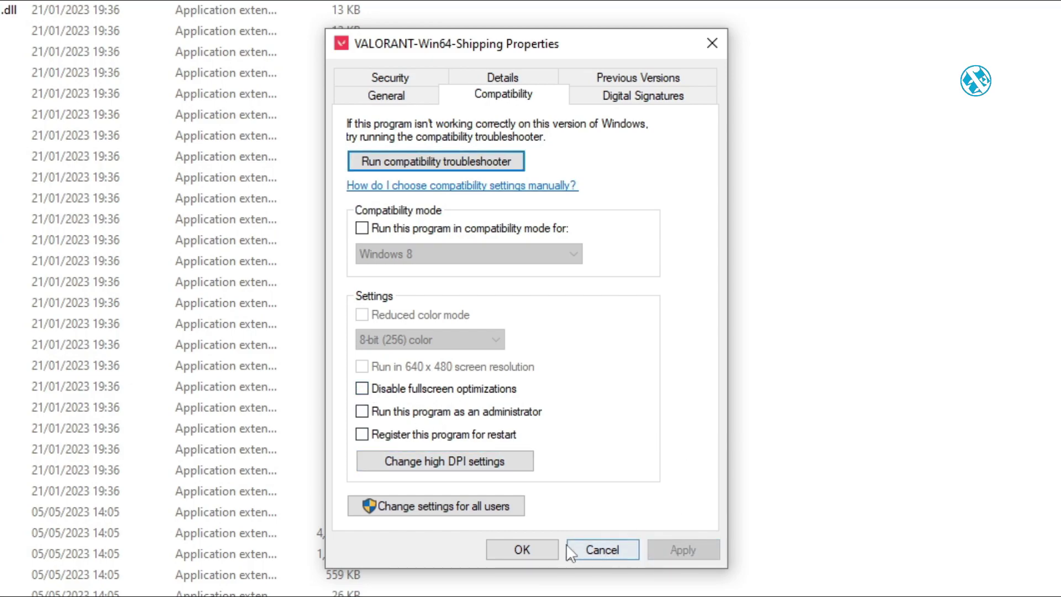
{"action": "left_click", "coordinate": [524, 550]}
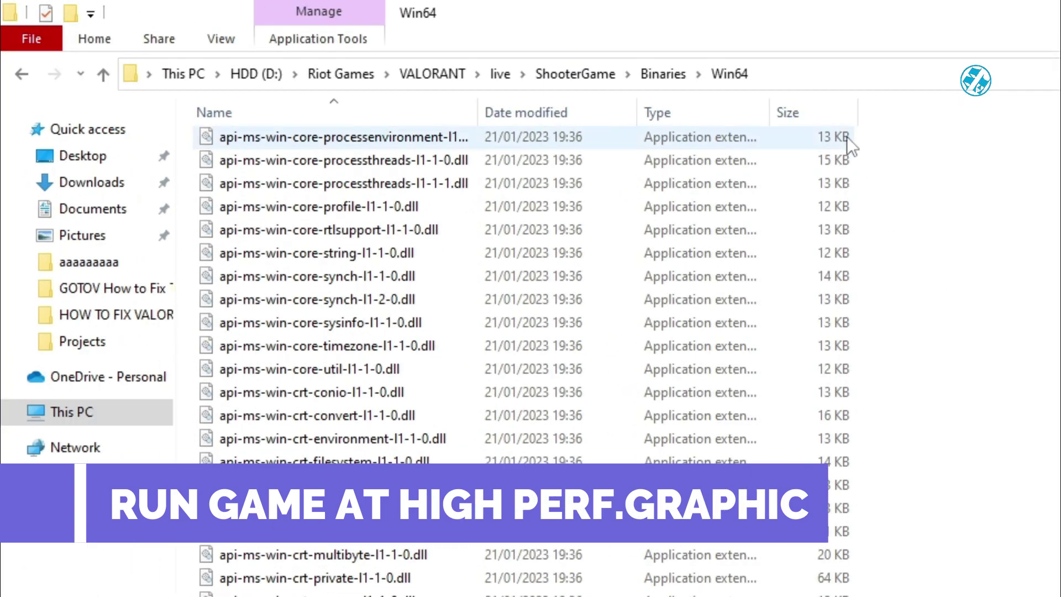
- Copy the Win64 folder's full path from the address bar and close File Explorer
{"action": "left_click", "coordinate": [774, 72]}
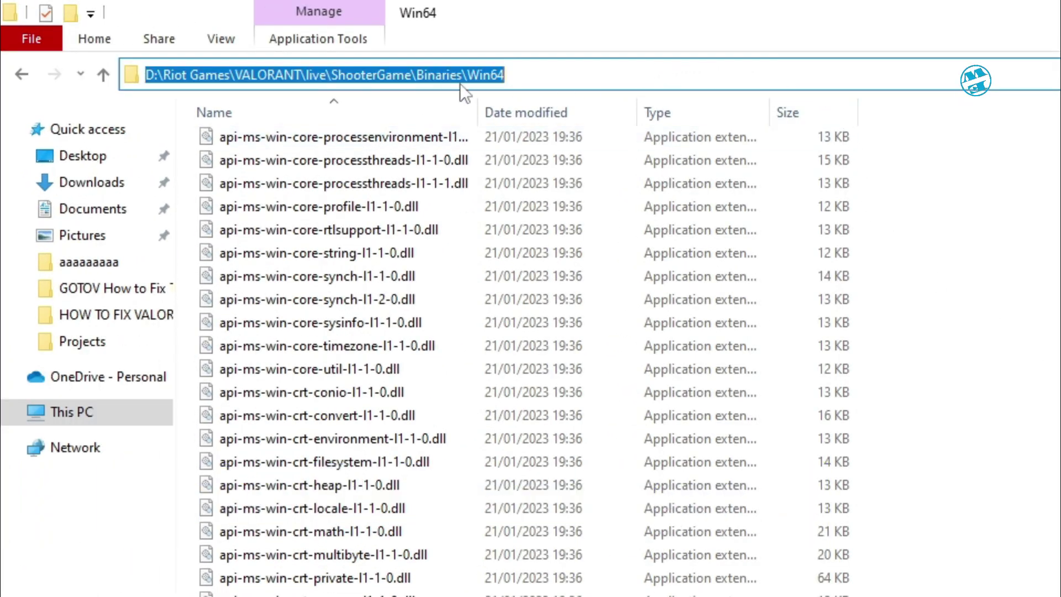
{"action": "right_click", "coordinate": [434, 74]}
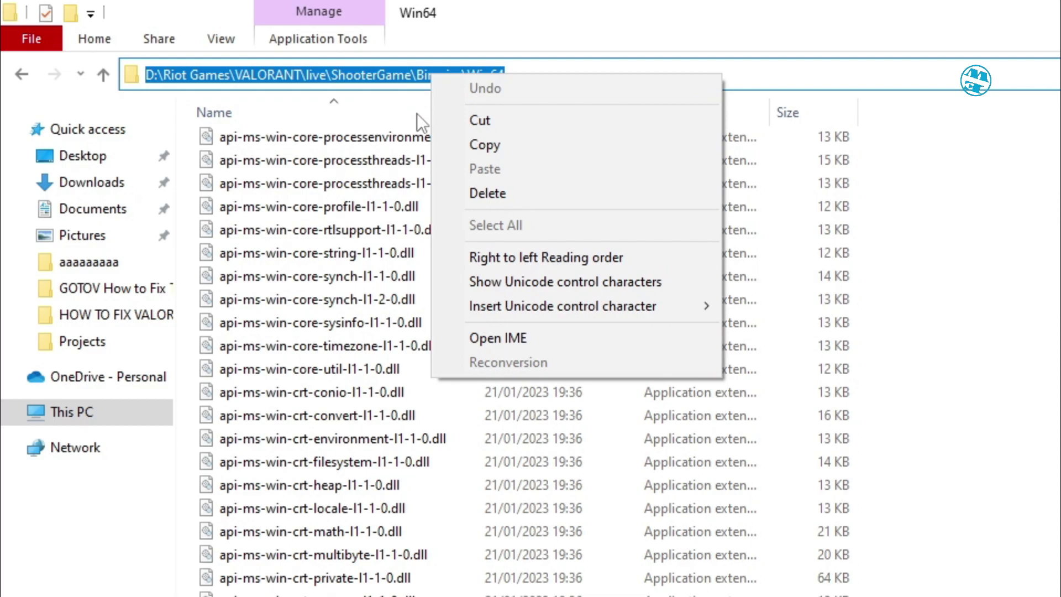
{"action": "left_click", "coordinate": [490, 142]}
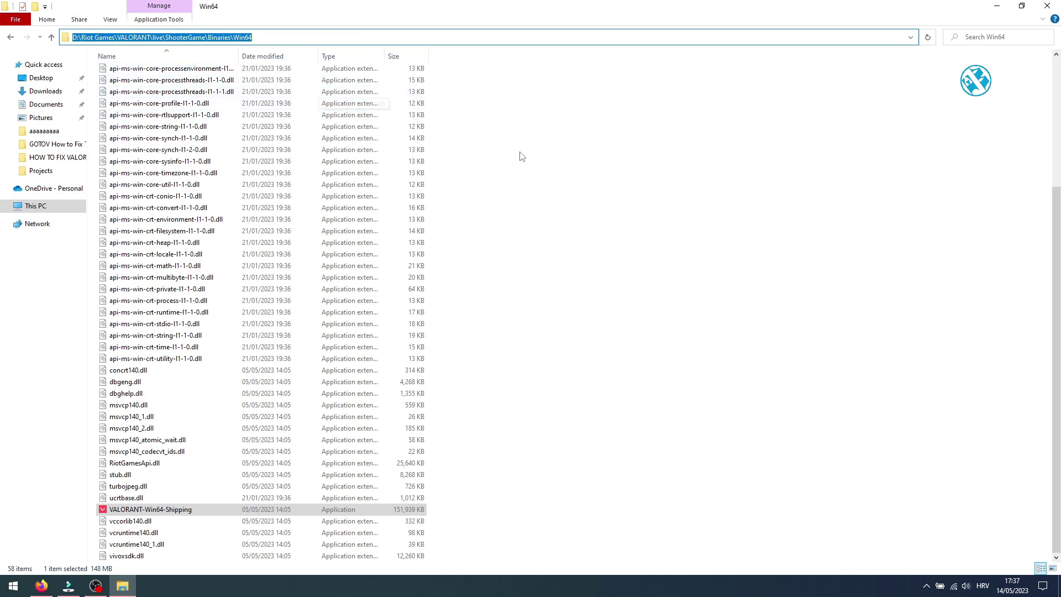
{"action": "left_click", "coordinate": [563, 166]}
{"action": "left_click", "coordinate": [1049, 6]}
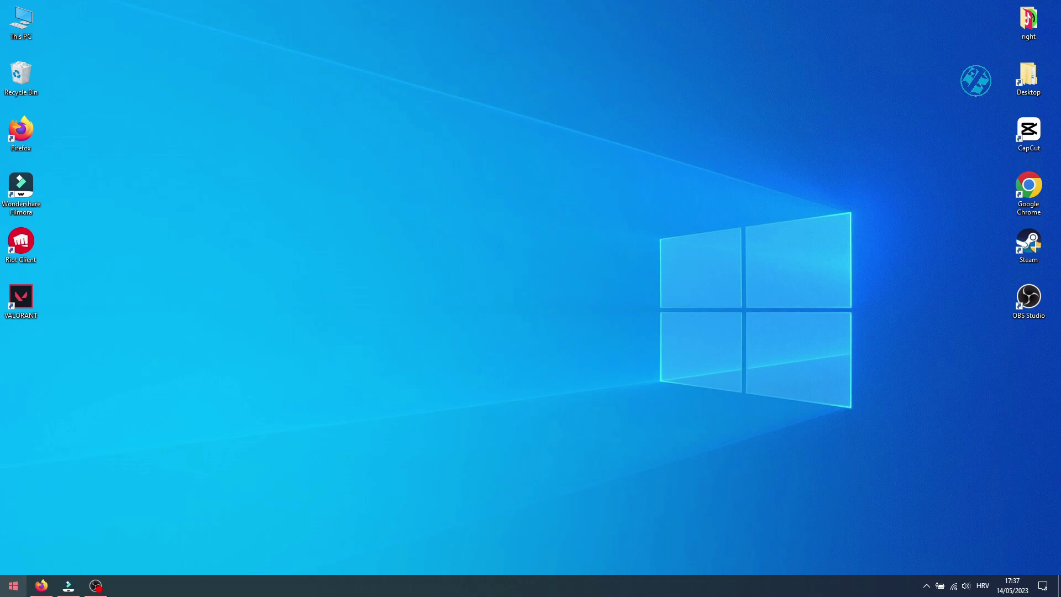
- Search 'grap' from Start and open the Graphics settings page
{"action": "left_click", "coordinate": [13, 586]}
{"action": "type", "text": "grap"}
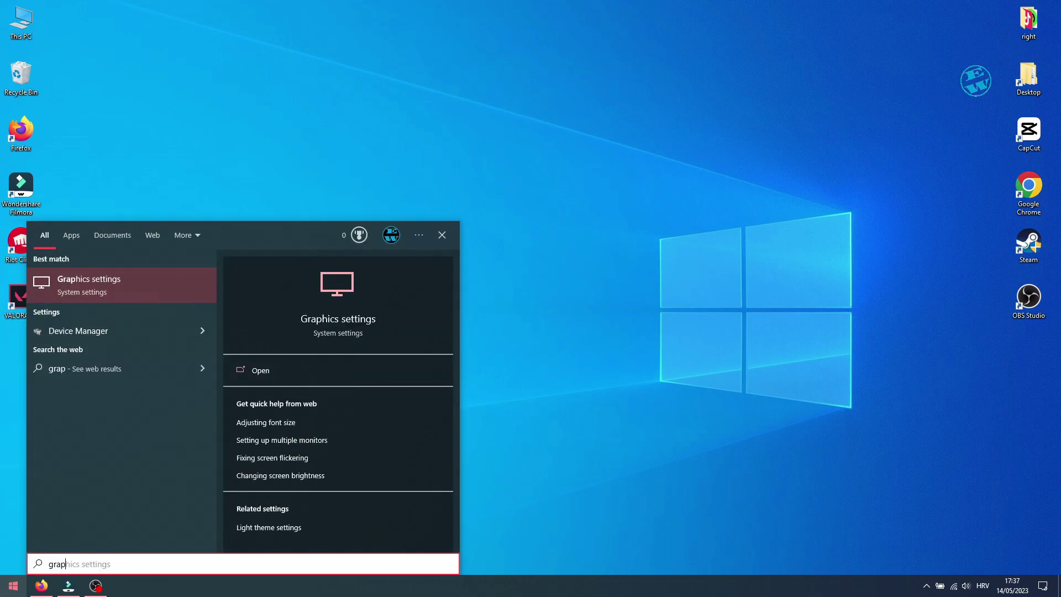
{"action": "left_click", "coordinate": [118, 284]}
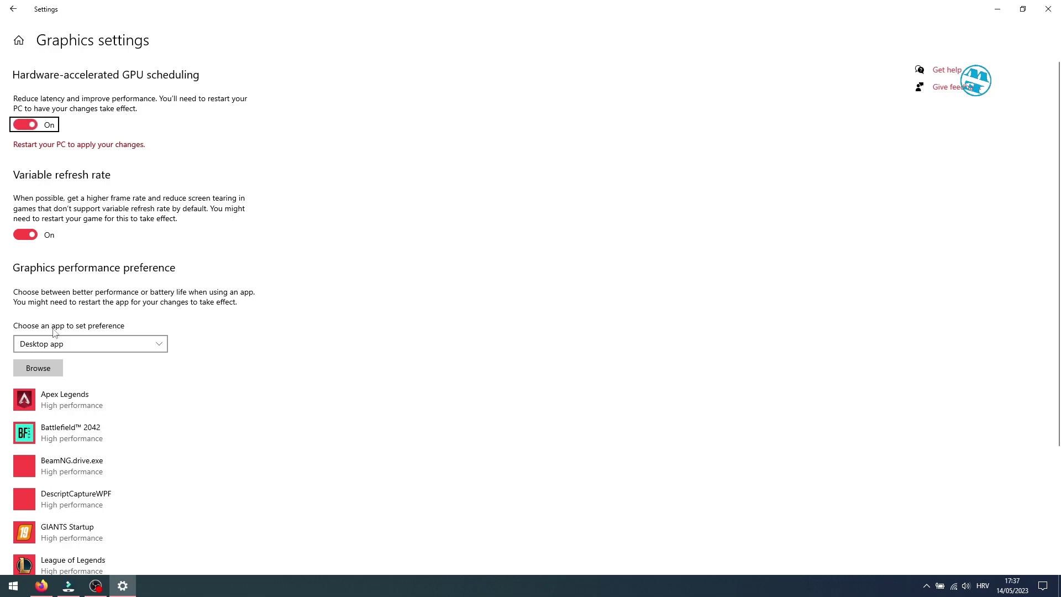
- Add VALORANT-Win64-Shipping from the pasted Win64 path to the graphics app list
{"action": "left_click", "coordinate": [38, 369]}
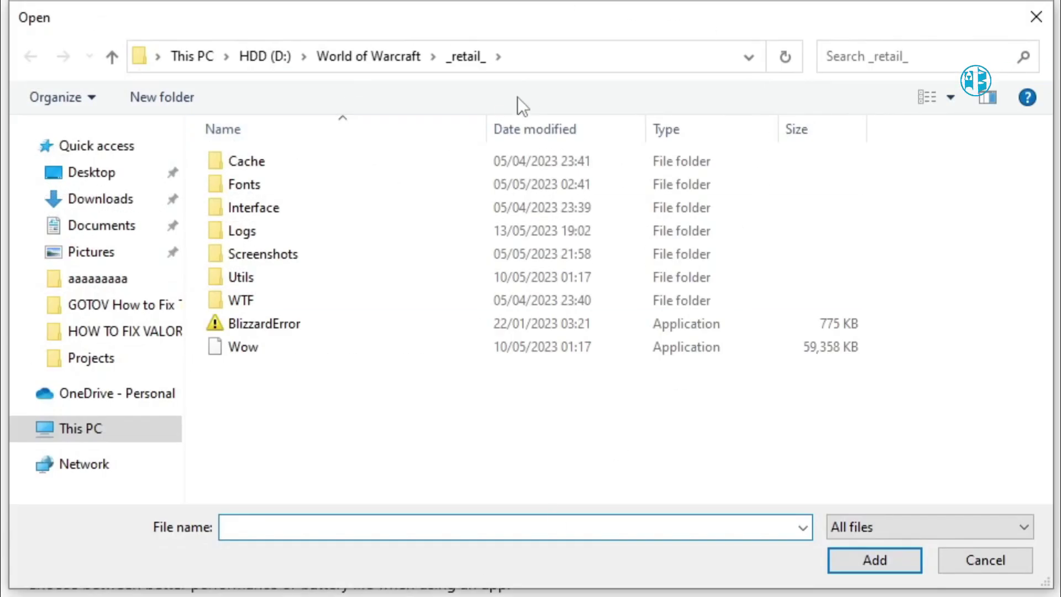
{"action": "left_click", "coordinate": [534, 62]}
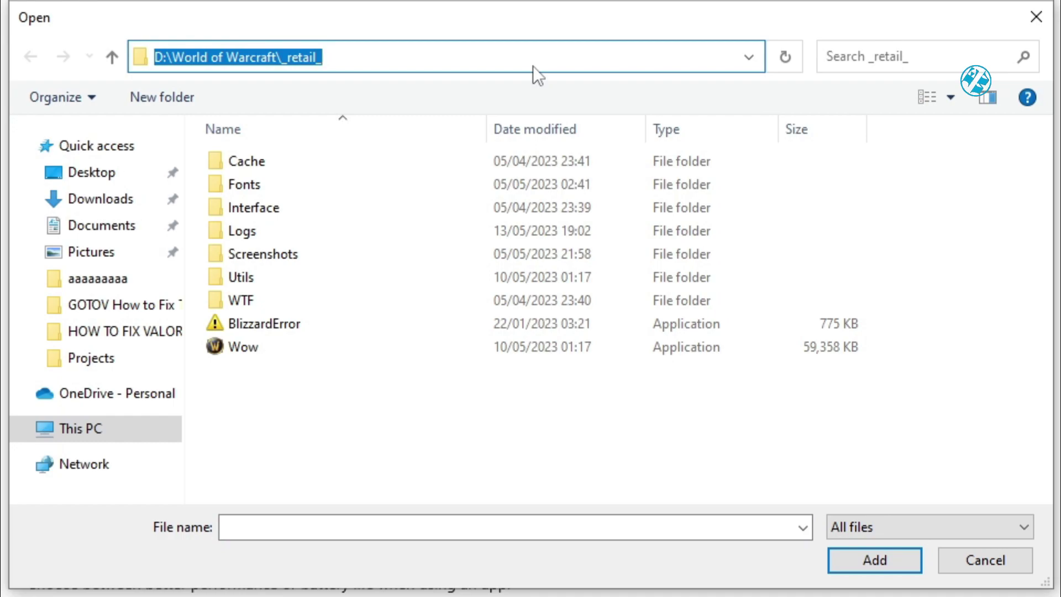
{"action": "key", "text": "BackSpace"}
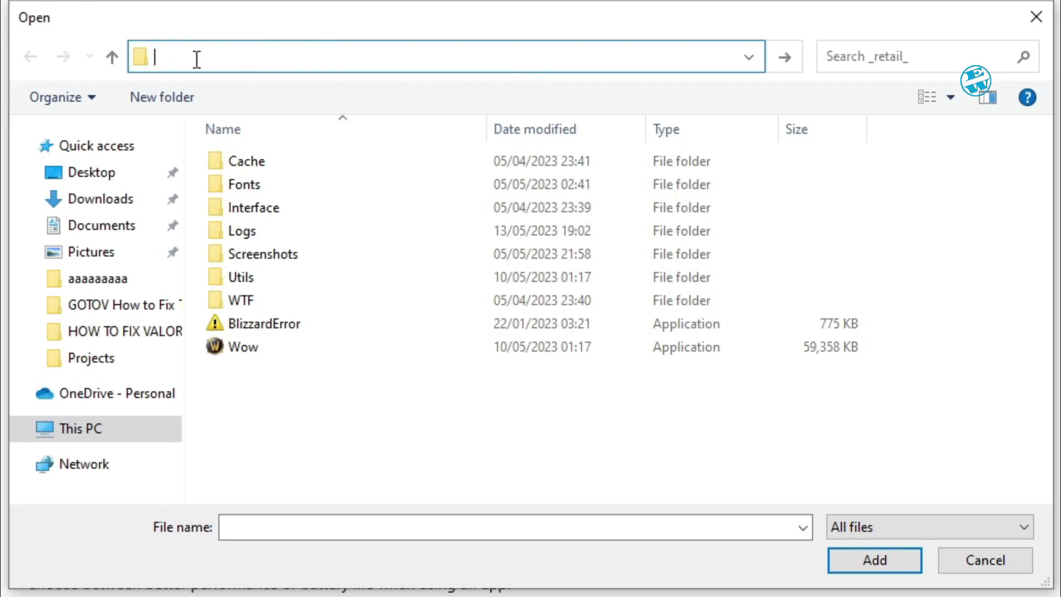
{"action": "right_click", "coordinate": [192, 59]}
{"action": "left_click", "coordinate": [245, 151]}
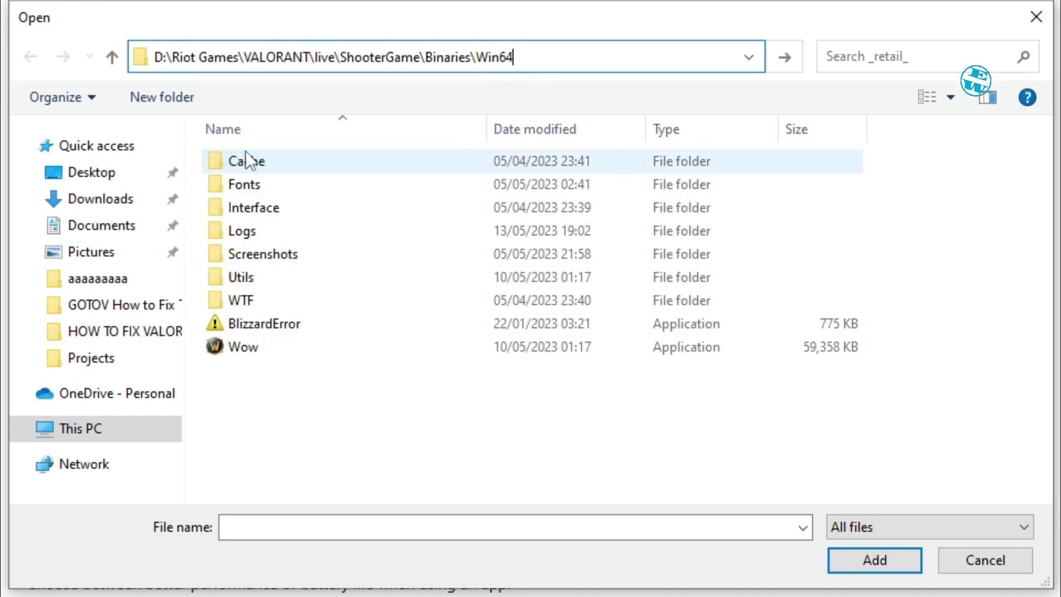
{"action": "key", "text": "Return"}
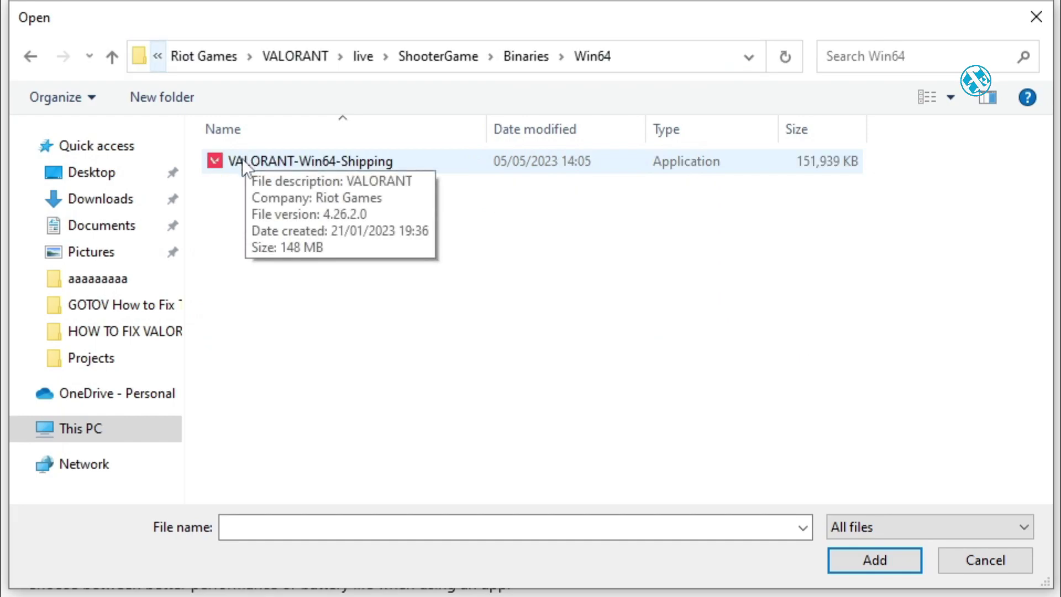
{"action": "left_click", "coordinate": [278, 152]}
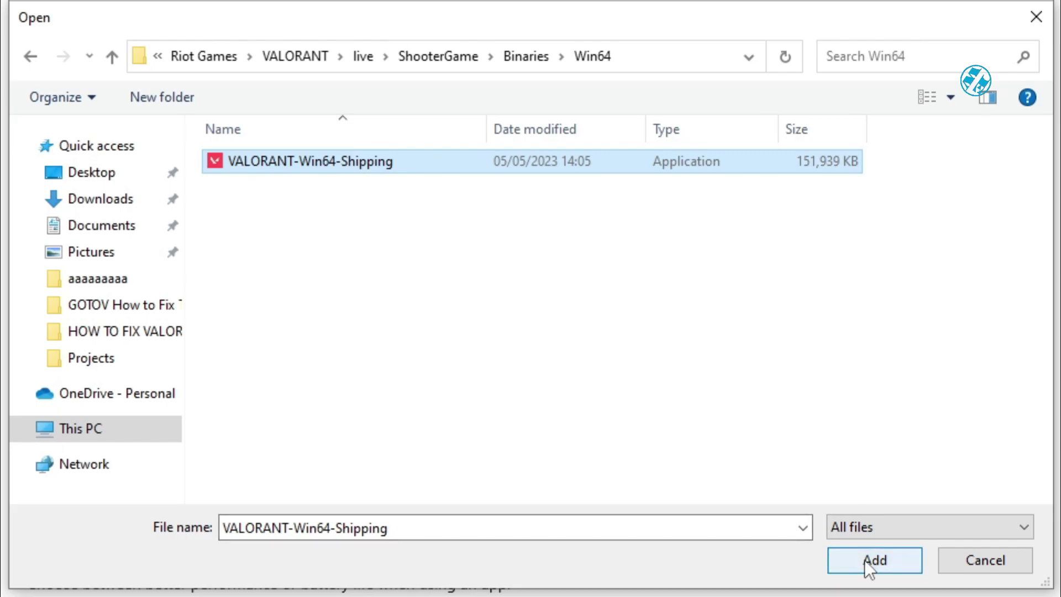
{"action": "left_click", "coordinate": [885, 559]}
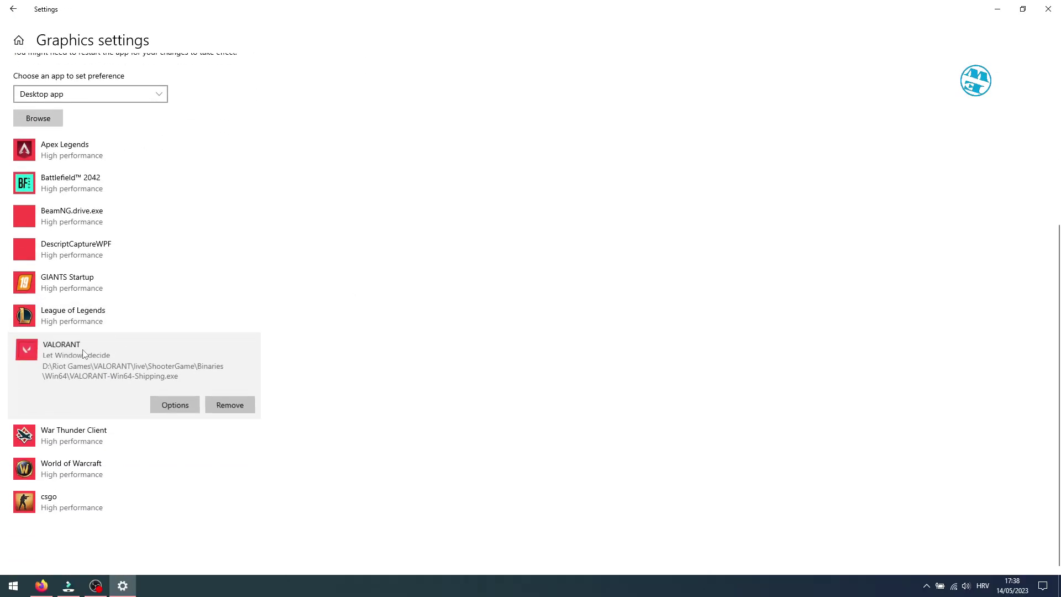
- Set VALORANT's graphics preference to High performance and save it
{"action": "left_click", "coordinate": [174, 405]}
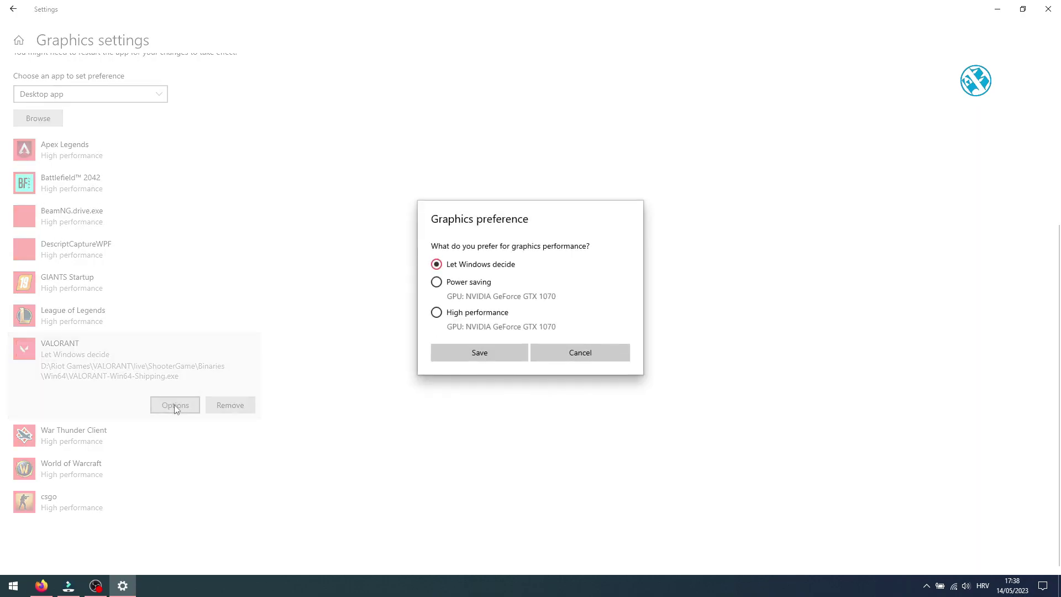
{"action": "left_click", "coordinate": [341, 327]}
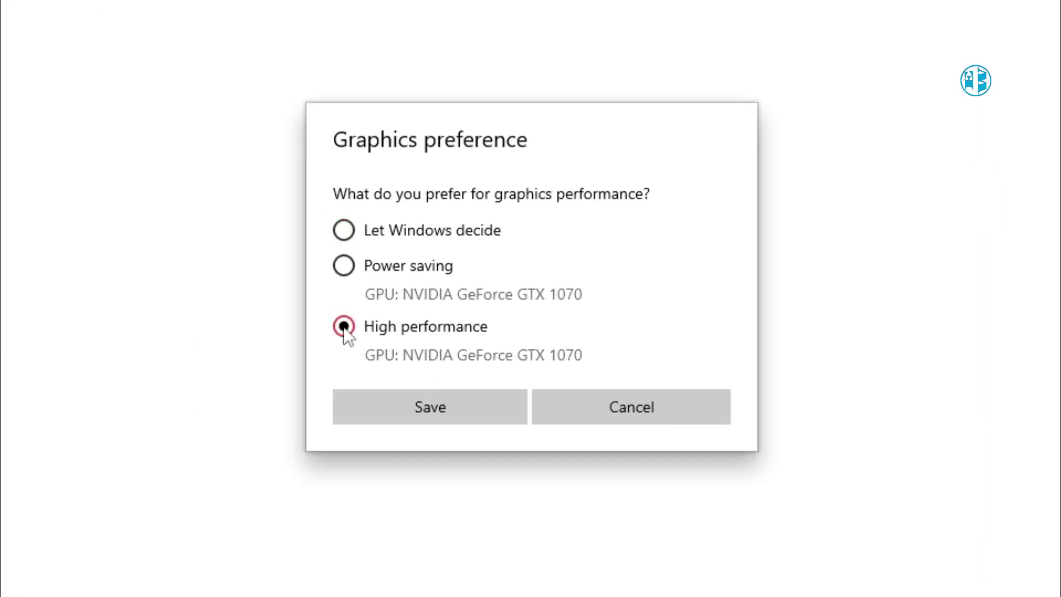
{"action": "left_click", "coordinate": [429, 405]}
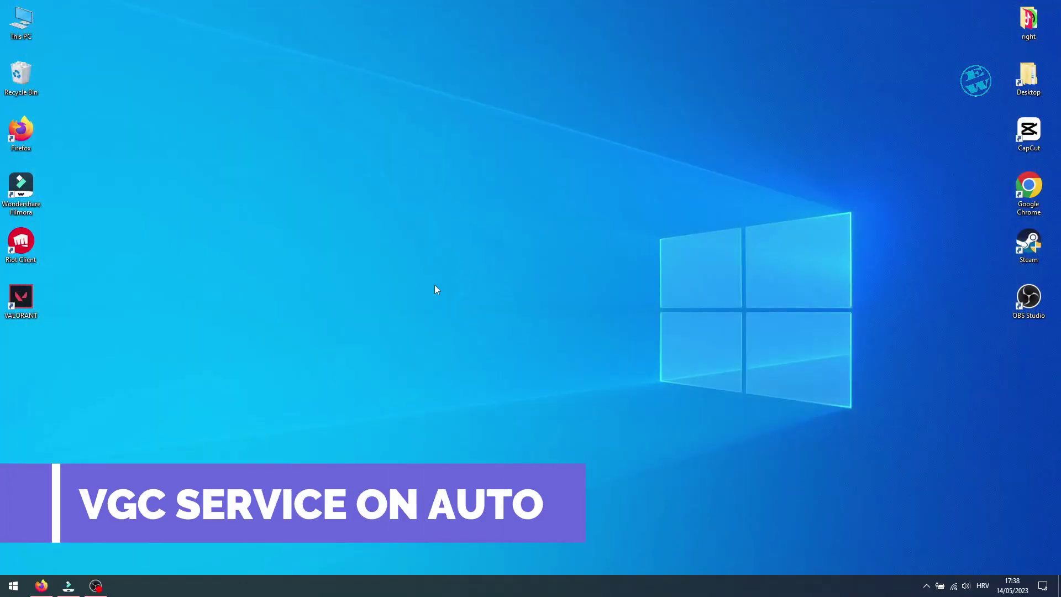
- Search 'serv' from Start and launch the Services console
{"action": "left_click", "coordinate": [11, 586]}
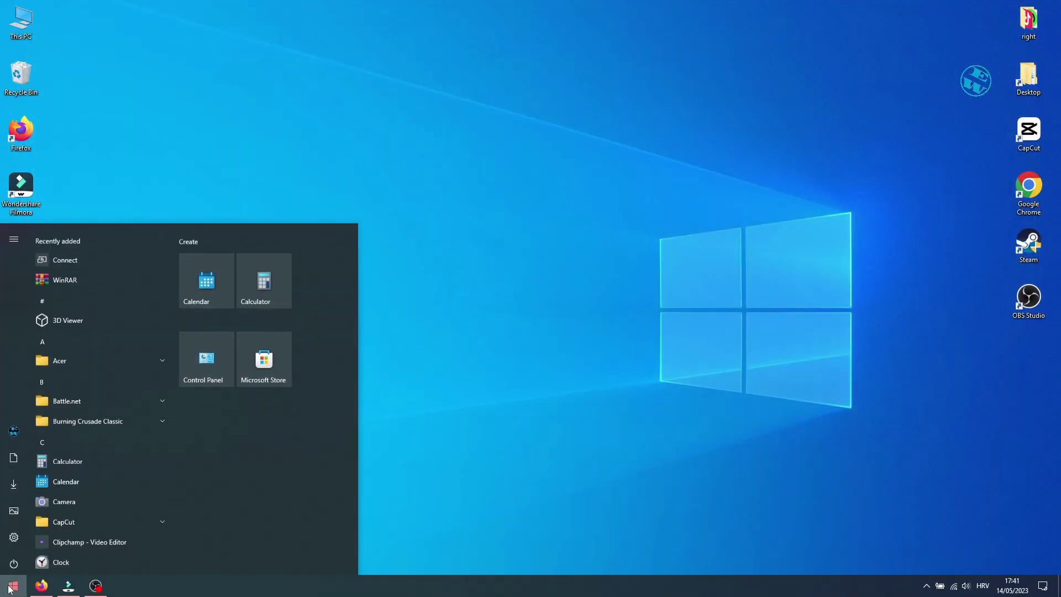
{"action": "type", "text": "serv"}
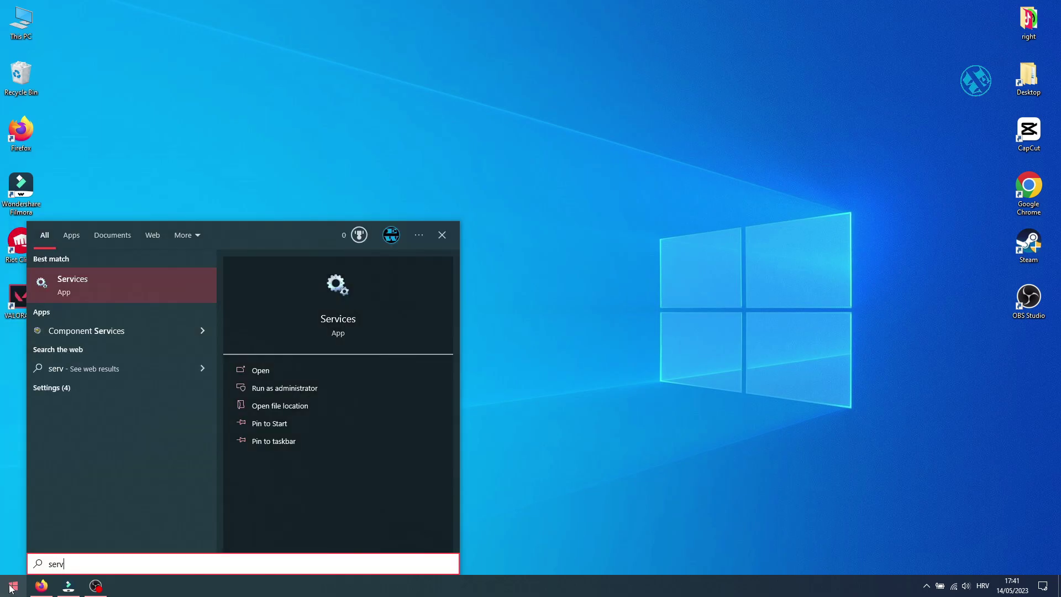
{"action": "left_click", "coordinate": [83, 296]}
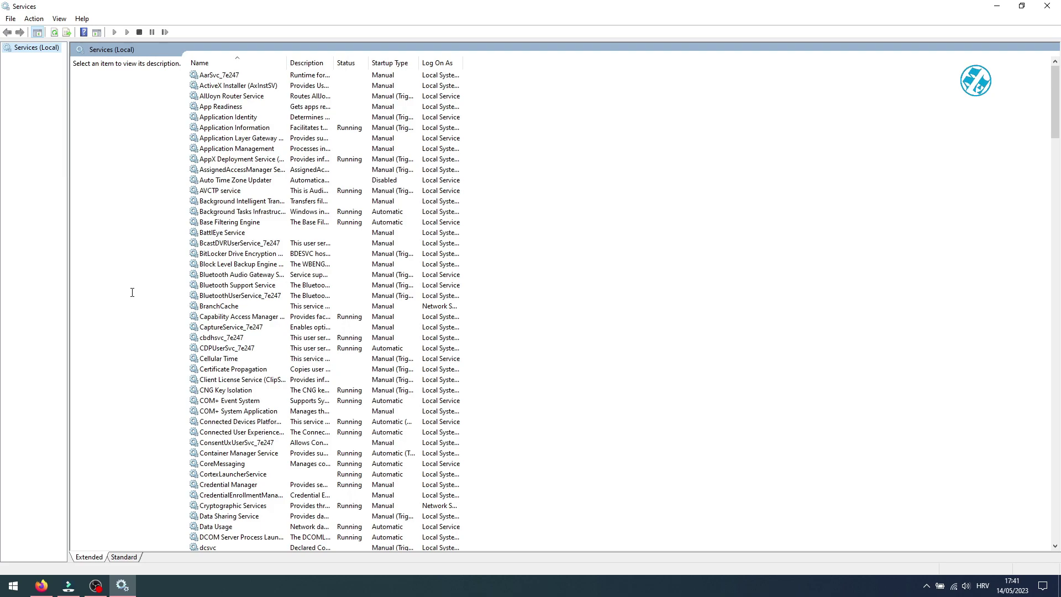
- Set the vgc service to Automatic startup, start it, and apply the change
{"action": "left_click", "coordinate": [244, 162]}
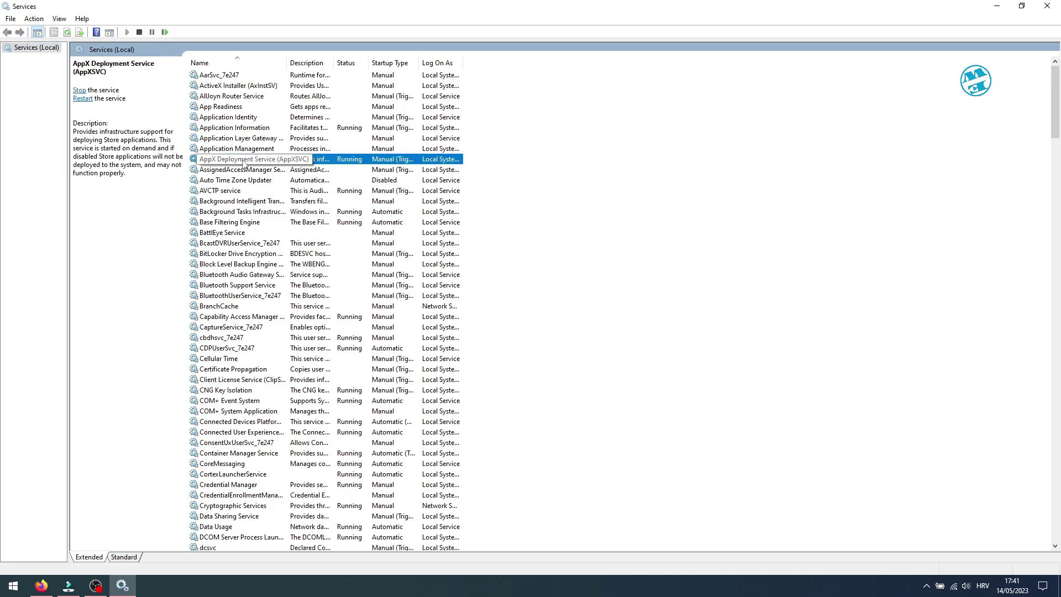
{"action": "key", "text": "v"}
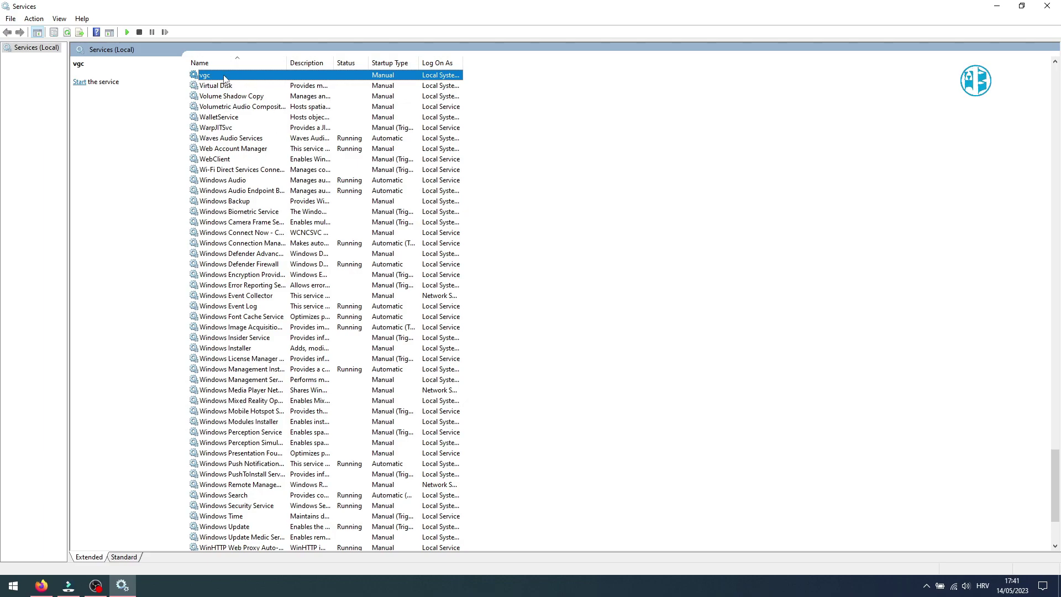
{"action": "right_click", "coordinate": [224, 78]}
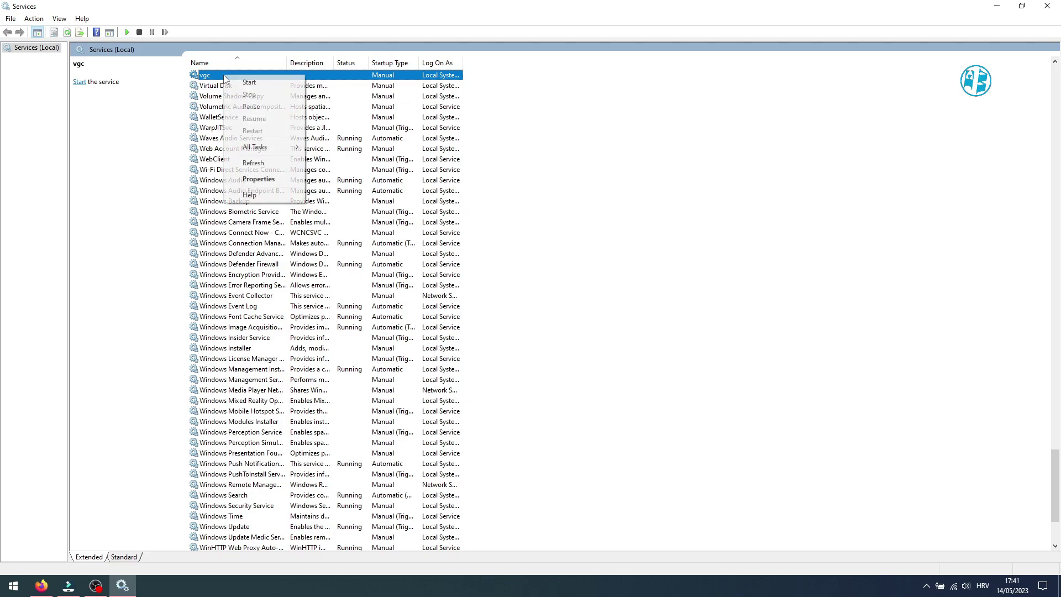
{"action": "left_click", "coordinate": [255, 180]}
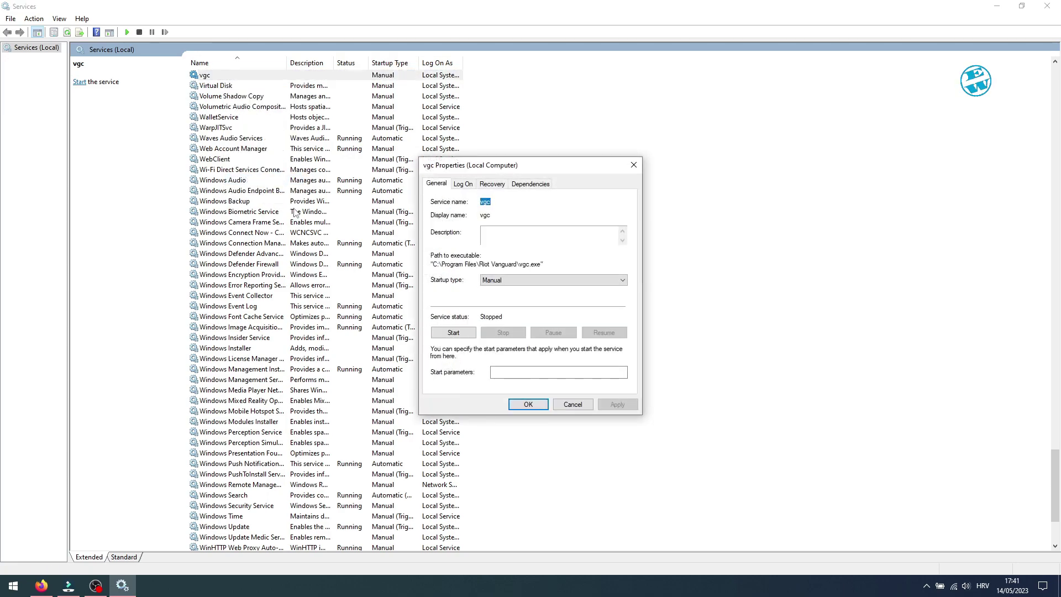
{"action": "left_click", "coordinate": [523, 282]}
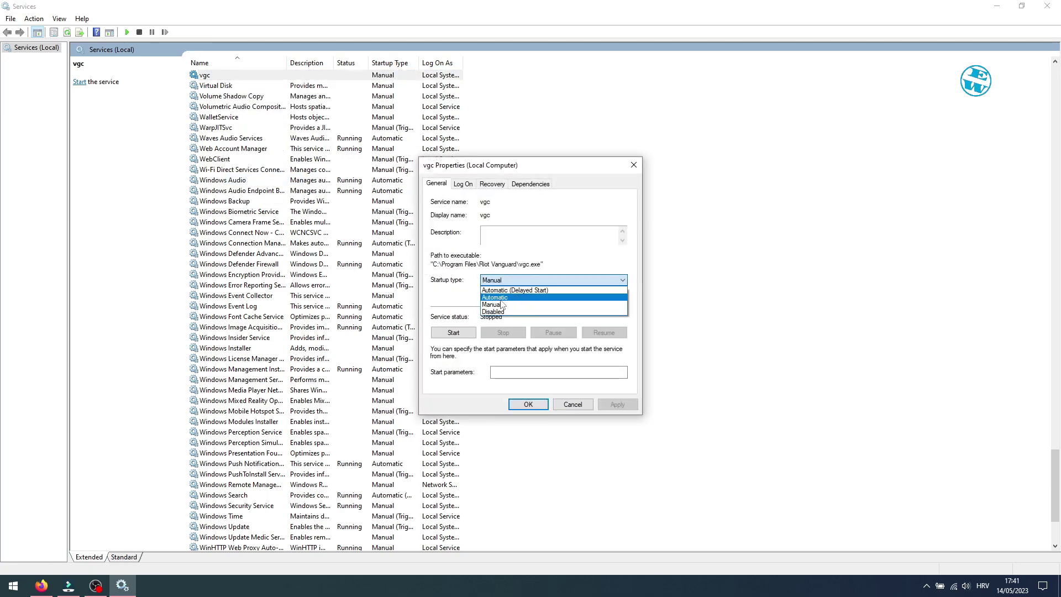
{"action": "left_click", "coordinate": [501, 299]}
{"action": "left_click", "coordinate": [453, 332]}
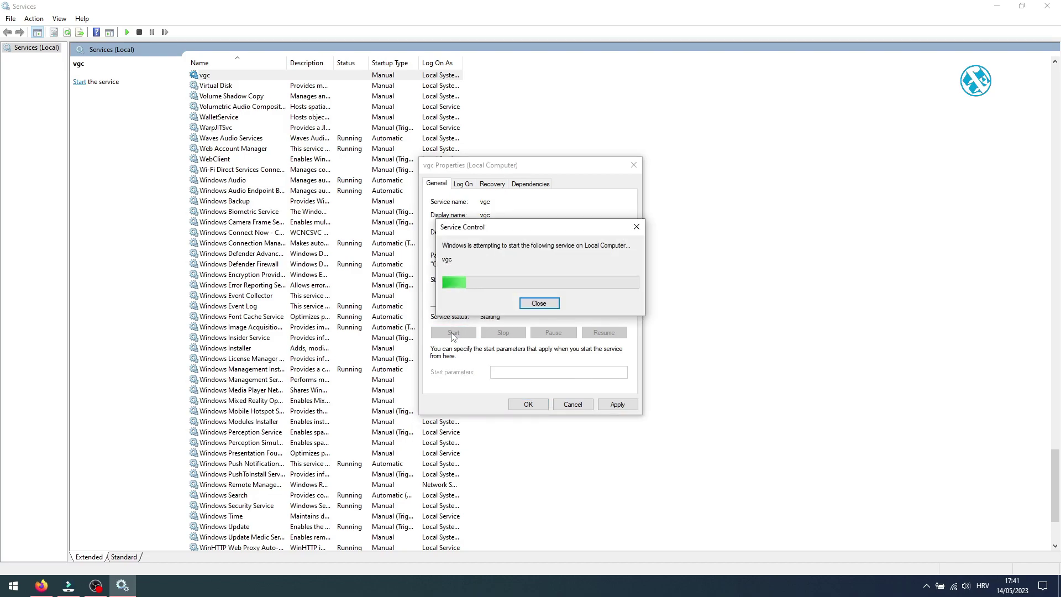
{"action": "left_click", "coordinate": [618, 404]}
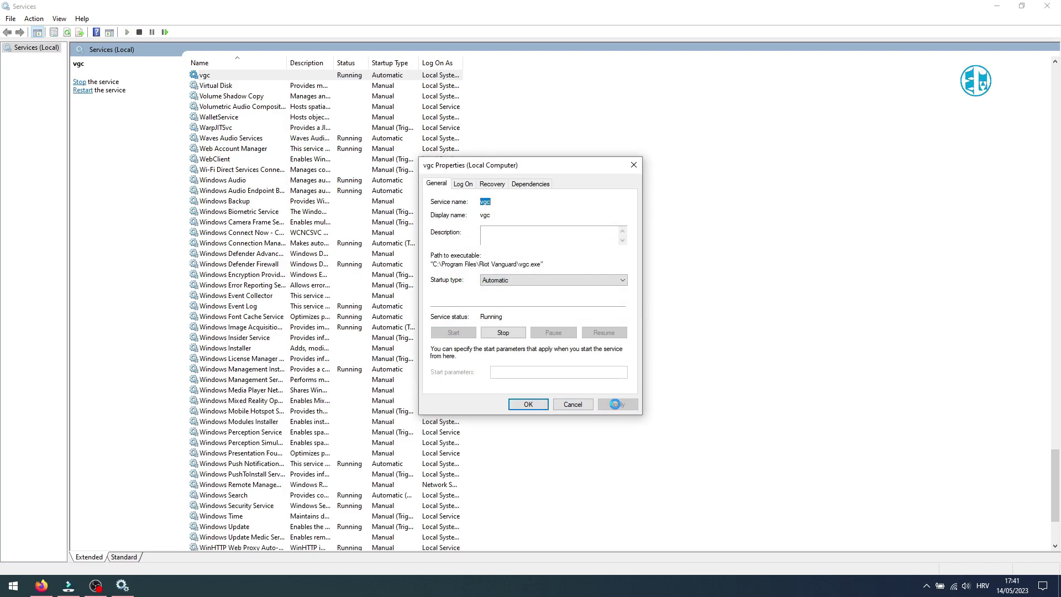
{"action": "left_click", "coordinate": [528, 404]}
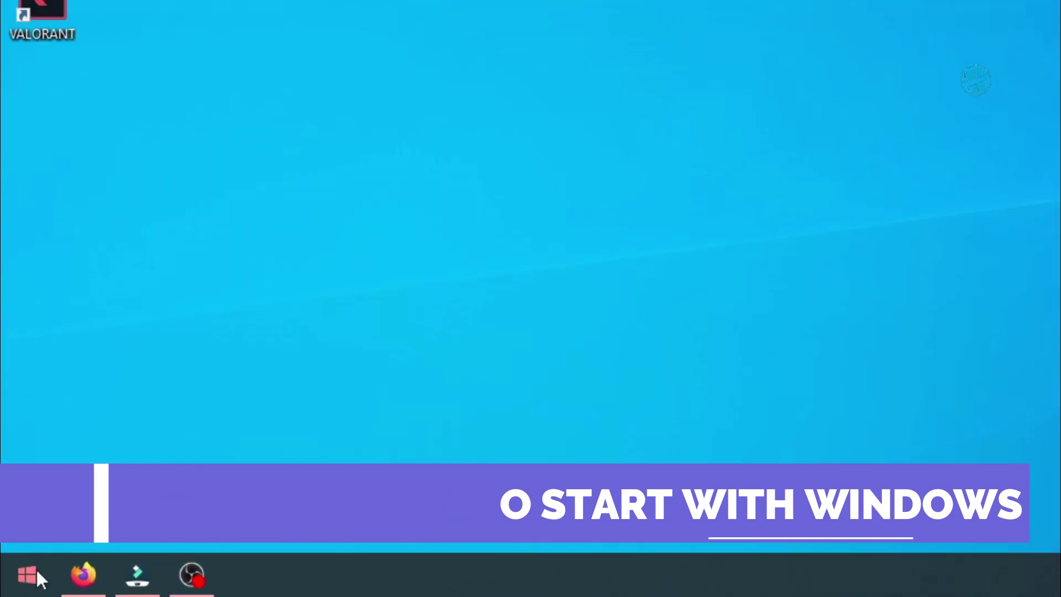
- Run msconfig from the Win+X Run prompt to open System Configuration
{"action": "right_click", "coordinate": [25, 591]}
{"action": "left_click", "coordinate": [75, 486]}
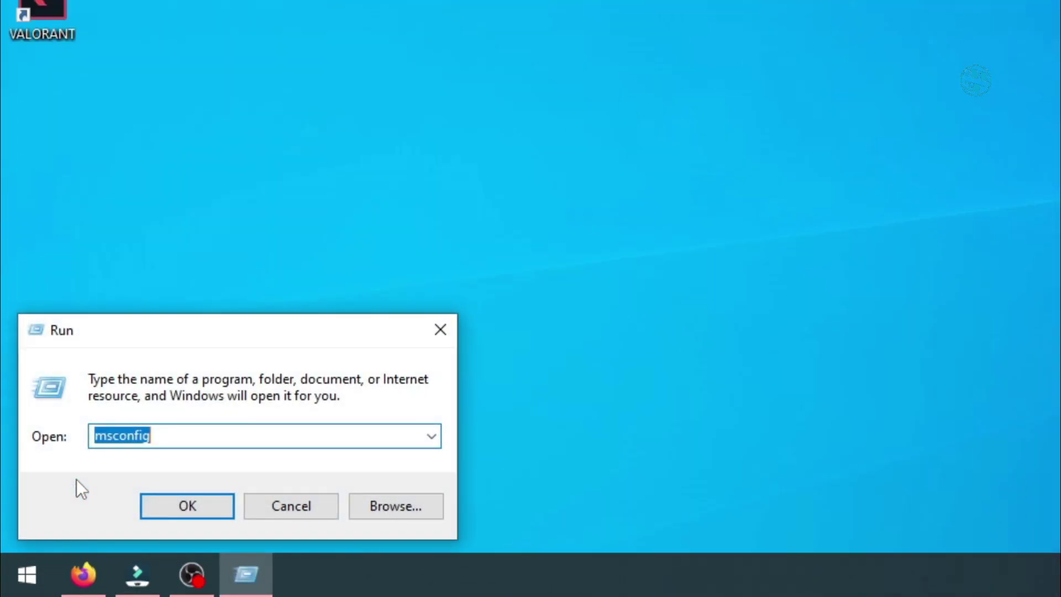
{"action": "left_click", "coordinate": [174, 439]}
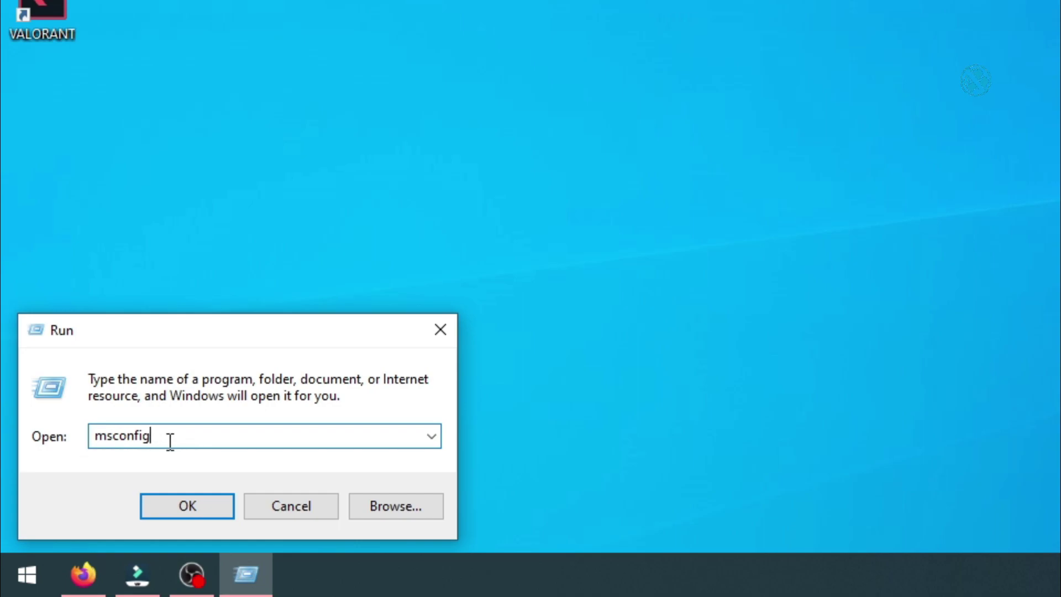
{"action": "key", "text": "Return"}
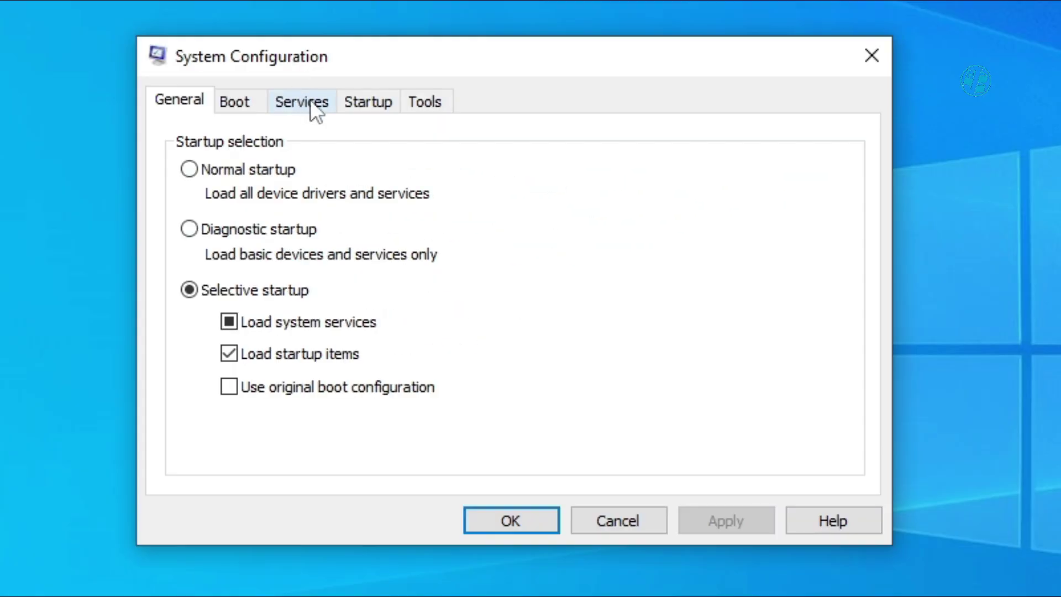
- Re-enable vgc in System Configuration's Services tab, apply, and exit without restarting
{"action": "left_click", "coordinate": [310, 101]}
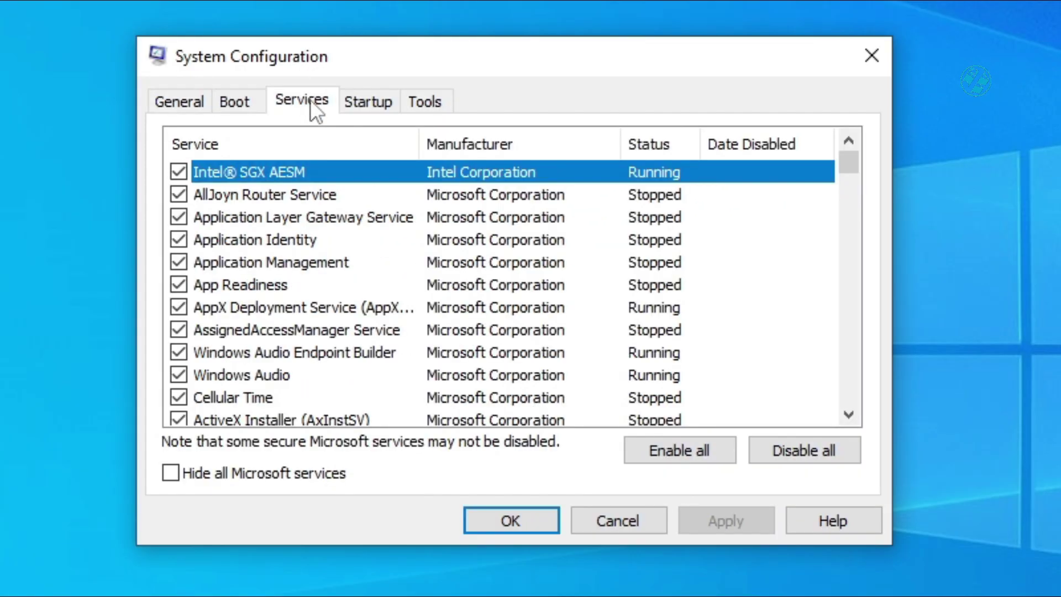
{"action": "left_click", "coordinate": [178, 471]}
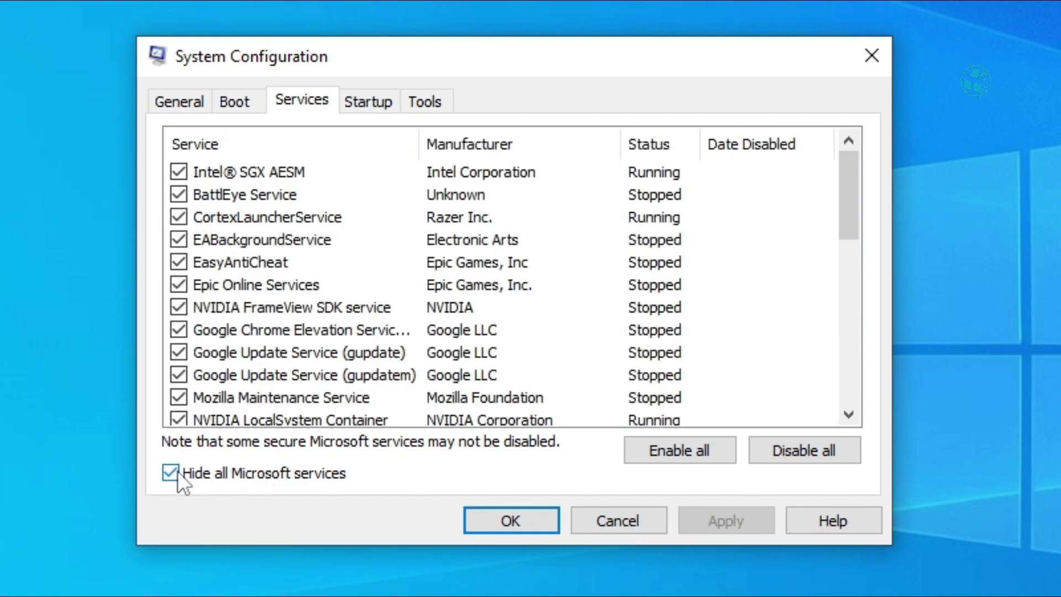
{"action": "scroll", "coordinate": [288, 326], "scroll_direction": "down", "scroll_amount": 10}
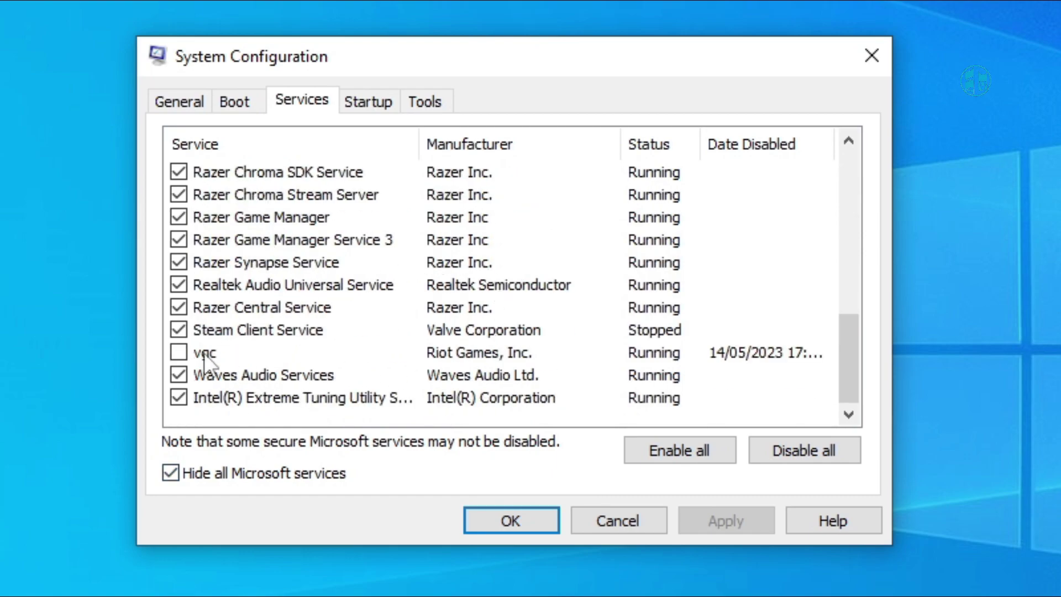
{"action": "left_click", "coordinate": [179, 353]}
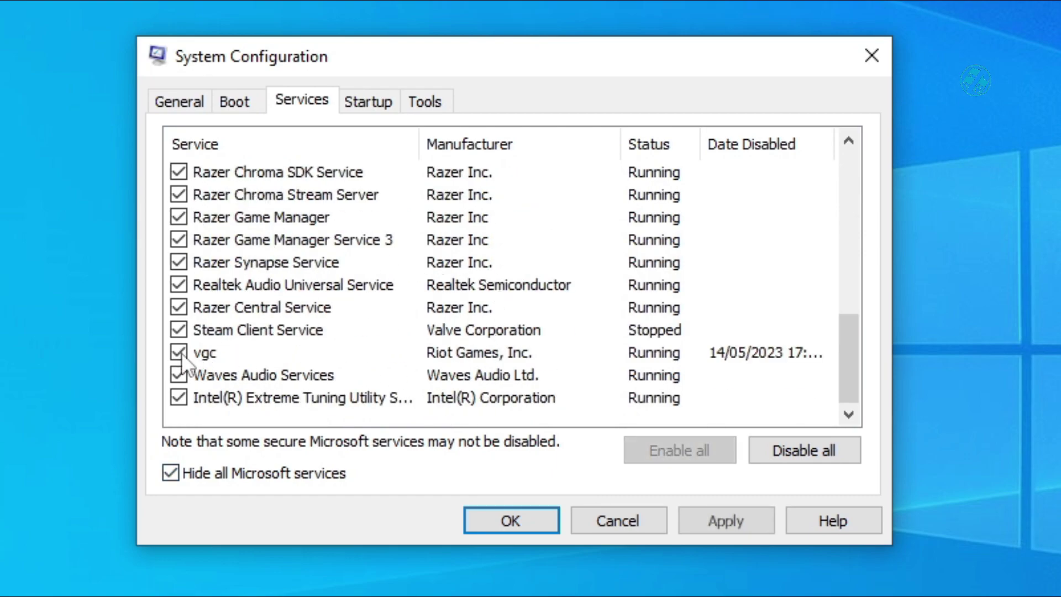
{"action": "left_click", "coordinate": [721, 519]}
{"action": "left_click", "coordinate": [499, 509]}
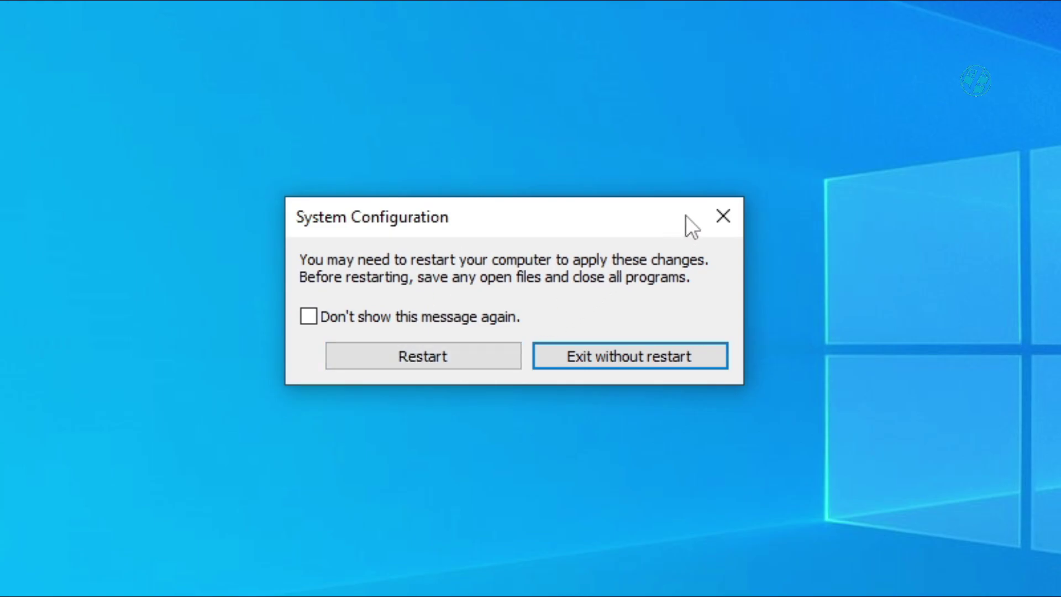
{"action": "left_click", "coordinate": [723, 216]}
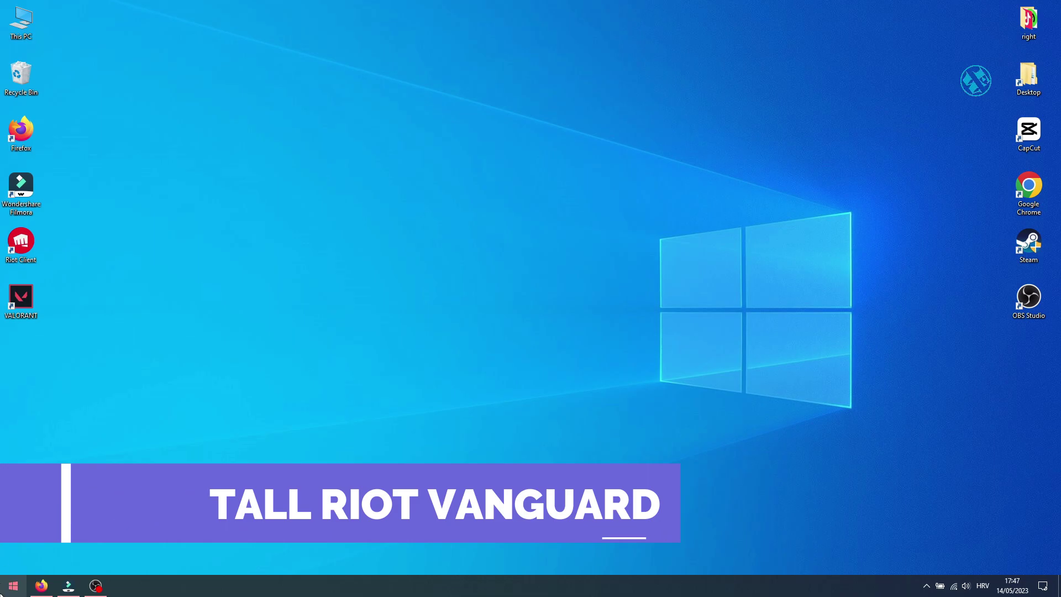
- Search 'control', open Control Panel, and go to Programs and Features
{"action": "left_click", "coordinate": [11, 586]}
{"action": "type", "text": "con"}
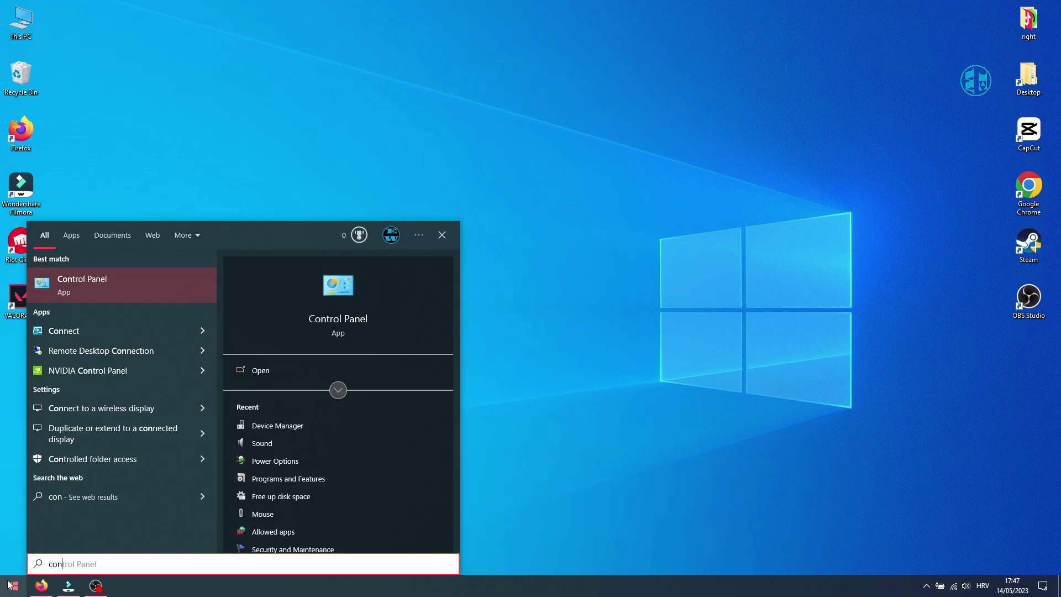
{"action": "type", "text": "trol"}
{"action": "left_click", "coordinate": [92, 282]}
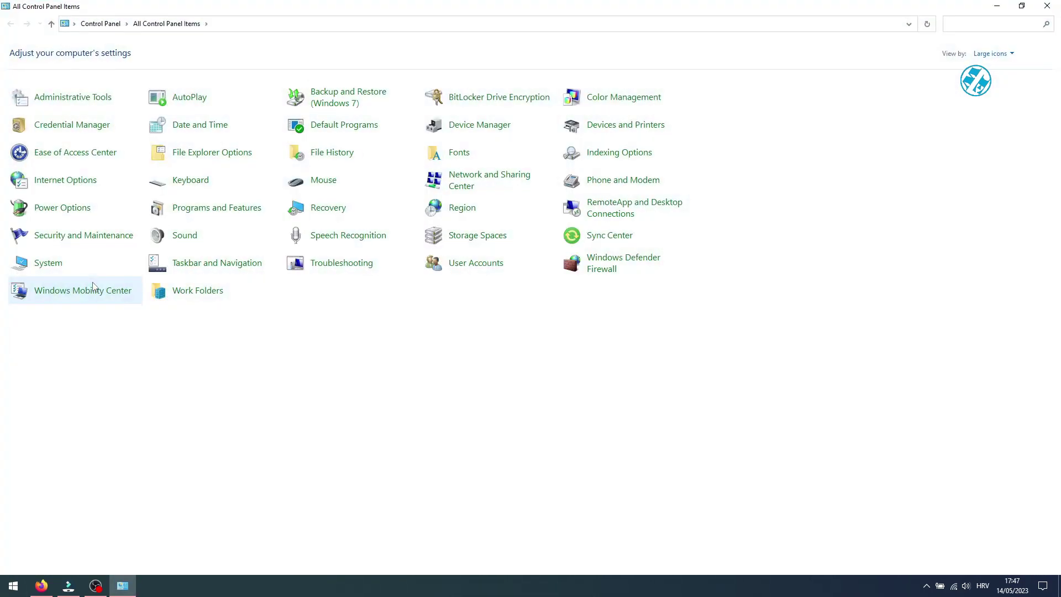
{"action": "left_click", "coordinate": [989, 53]}
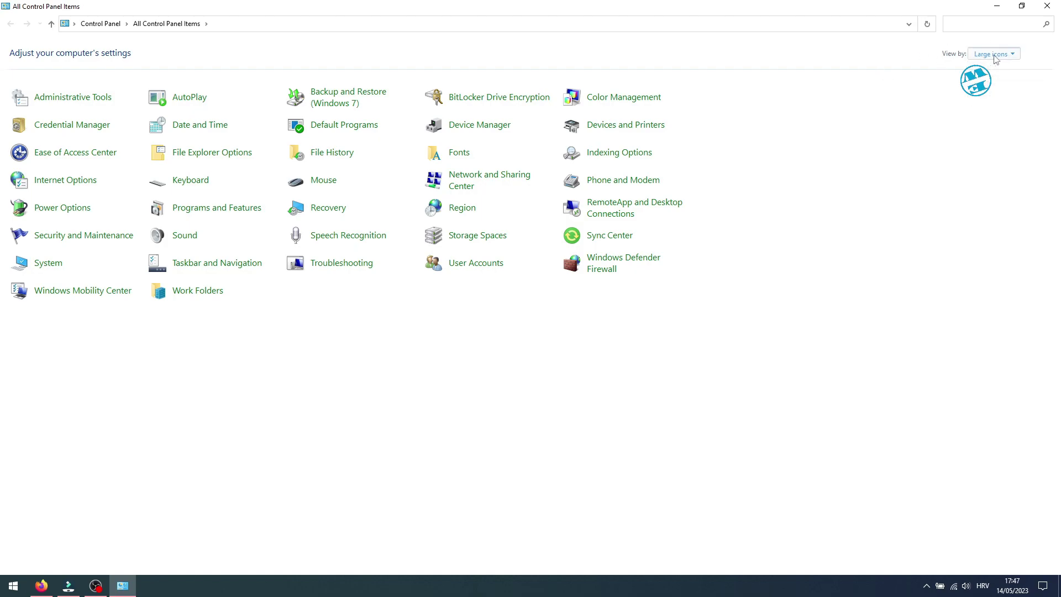
{"action": "left_click", "coordinate": [203, 212]}
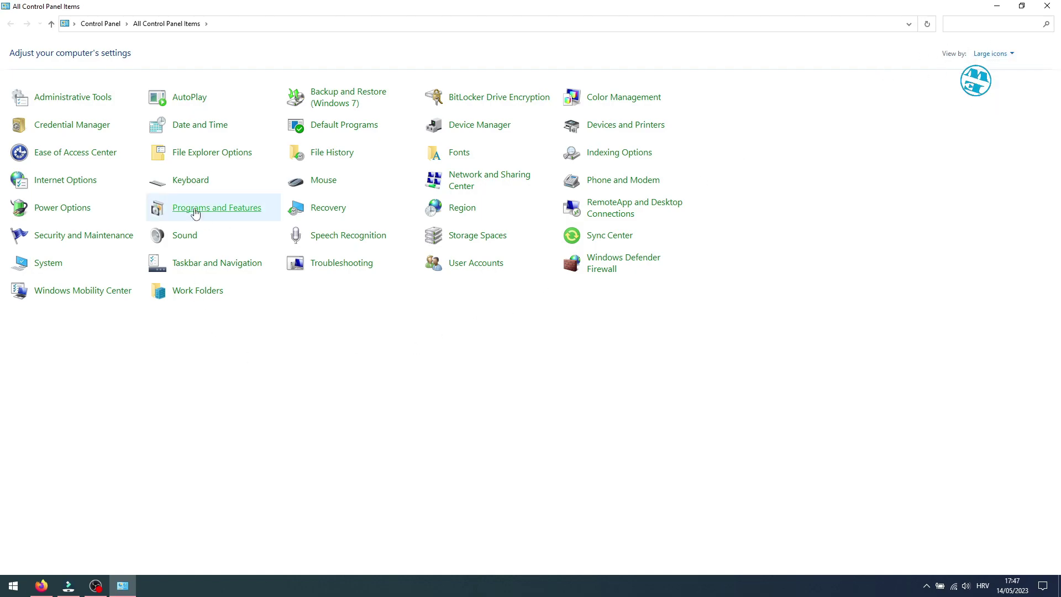
- Uninstall Riot Vanguard, approving the UAC prompt and the complete-removal confirmation
{"action": "scroll", "coordinate": [196, 213], "scroll_direction": "down", "scroll_amount": 6}
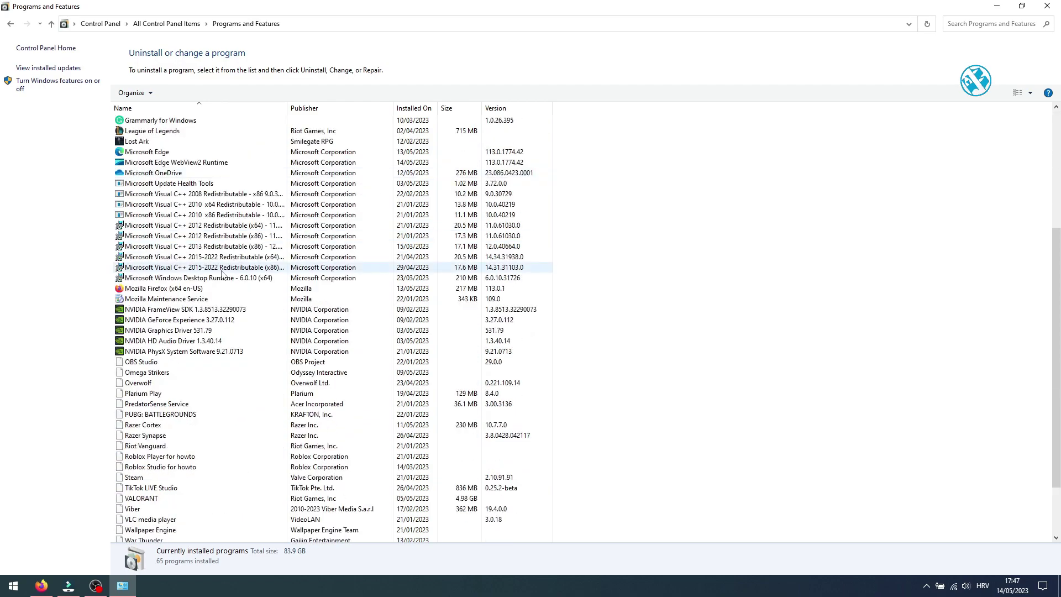
{"action": "scroll", "coordinate": [219, 279], "scroll_direction": "down", "scroll_amount": 3}
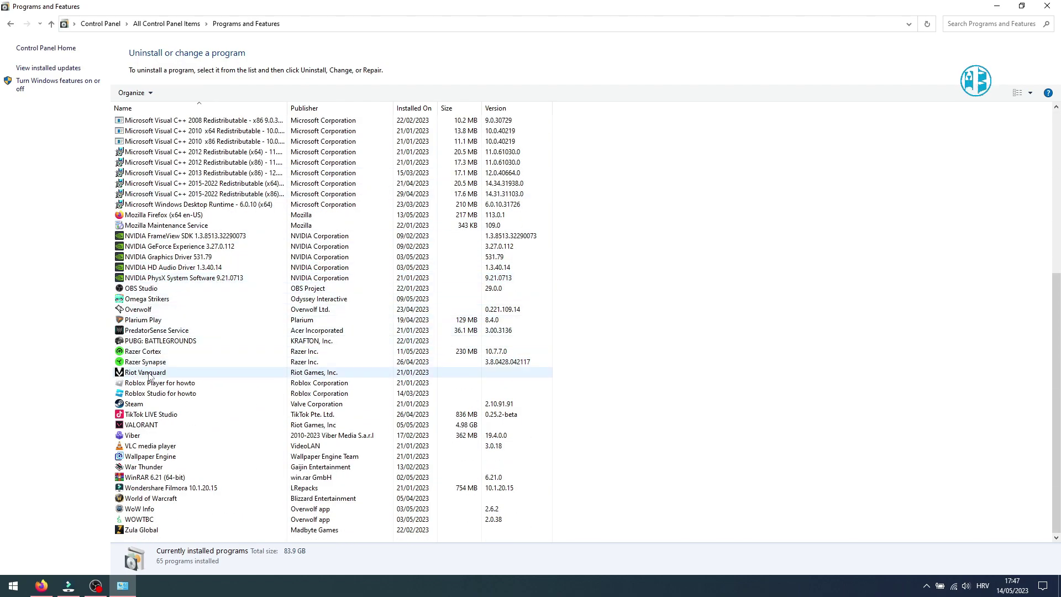
{"action": "left_click", "coordinate": [142, 376]}
{"action": "right_click", "coordinate": [141, 377]}
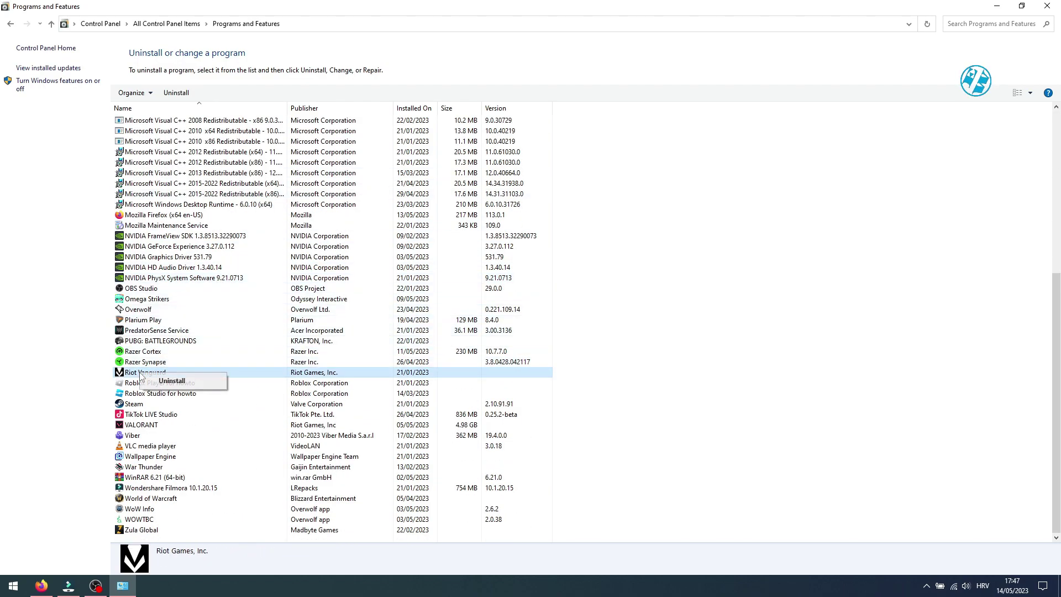
{"action": "left_click", "coordinate": [169, 383]}
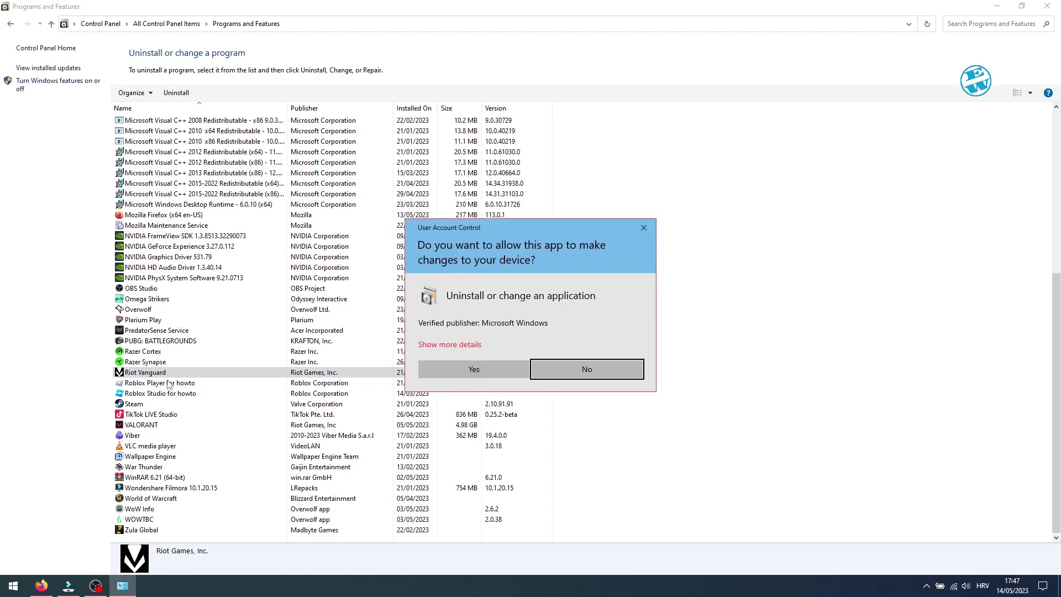
{"action": "left_click", "coordinate": [474, 370]}
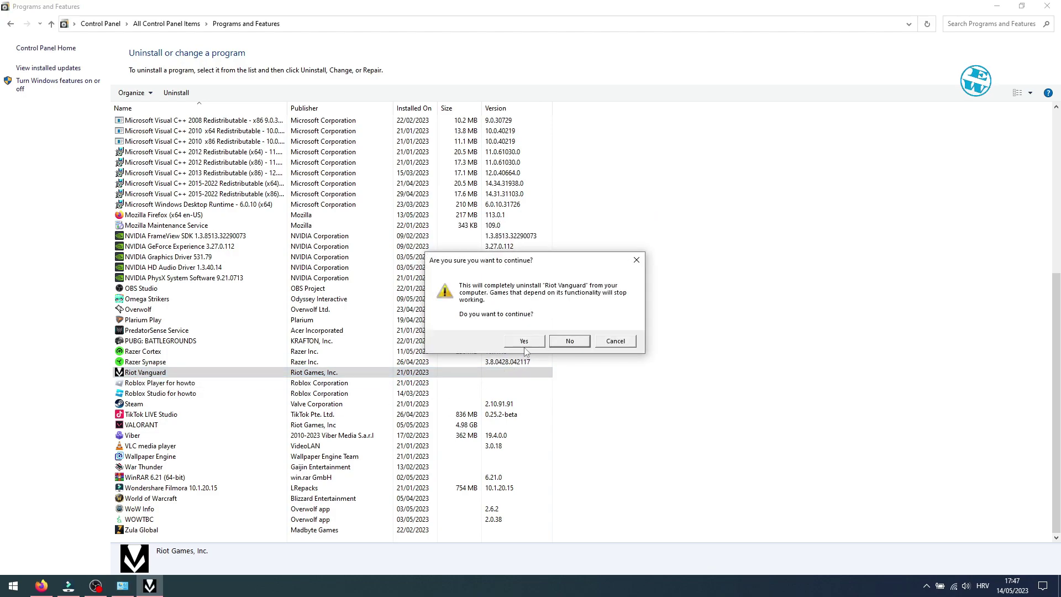
{"action": "left_click", "coordinate": [570, 340]}
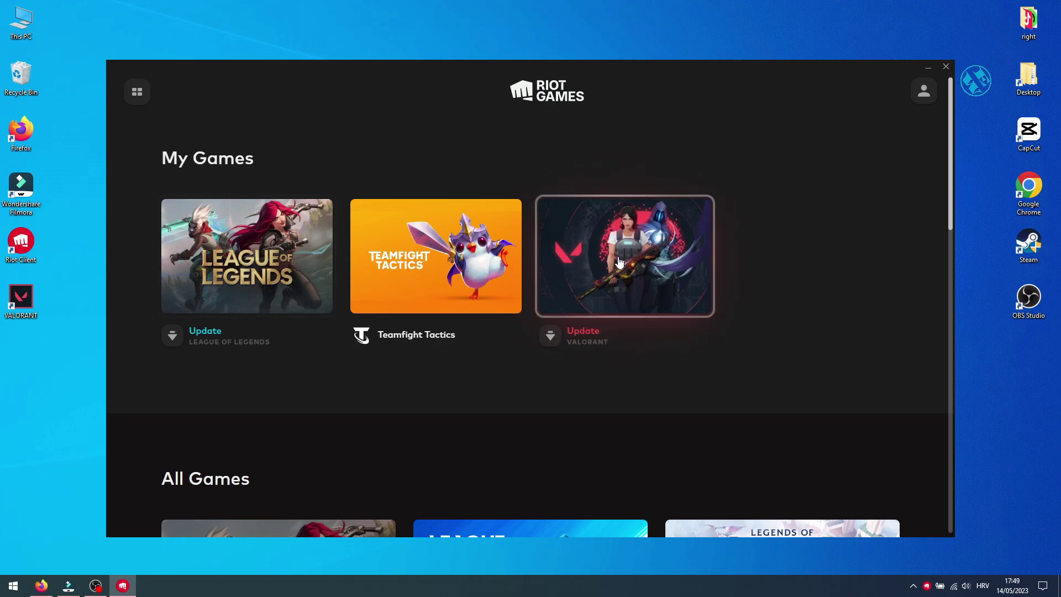
- Update VALORANT in Riot Client to reinstall Vanguard, then open %localappdata% via Run
{"action": "left_click", "coordinate": [620, 262]}
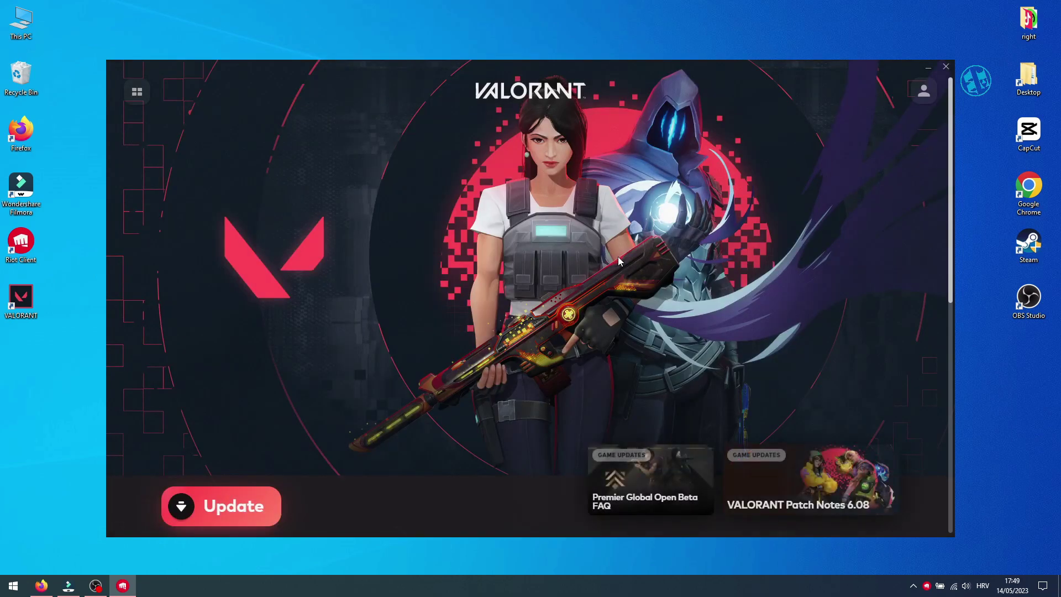
{"action": "left_click", "coordinate": [195, 500]}
{"action": "left_click", "coordinate": [481, 372]}
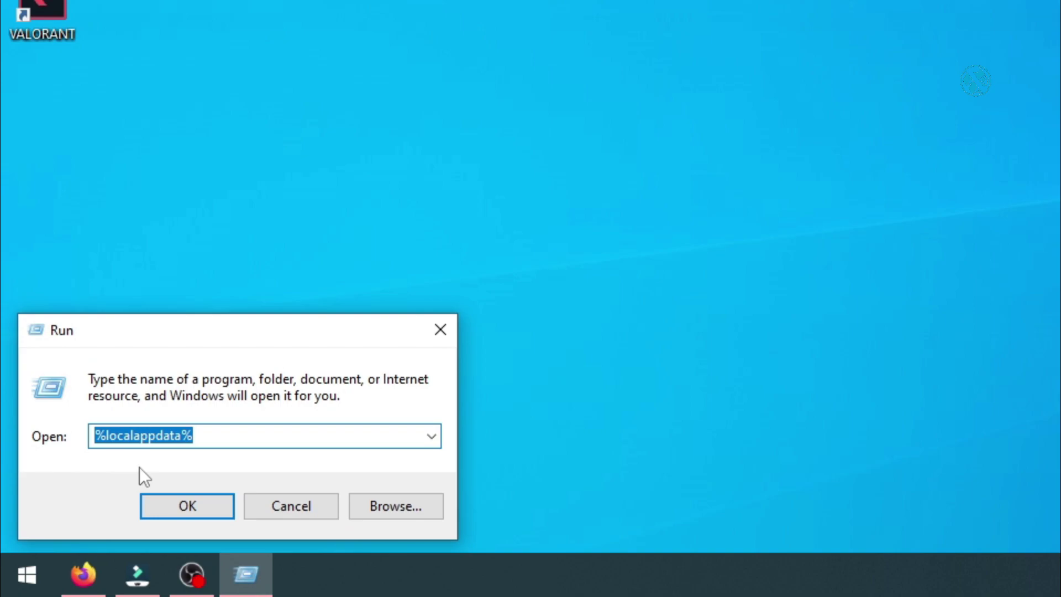
{"action": "left_click", "coordinate": [228, 435]}
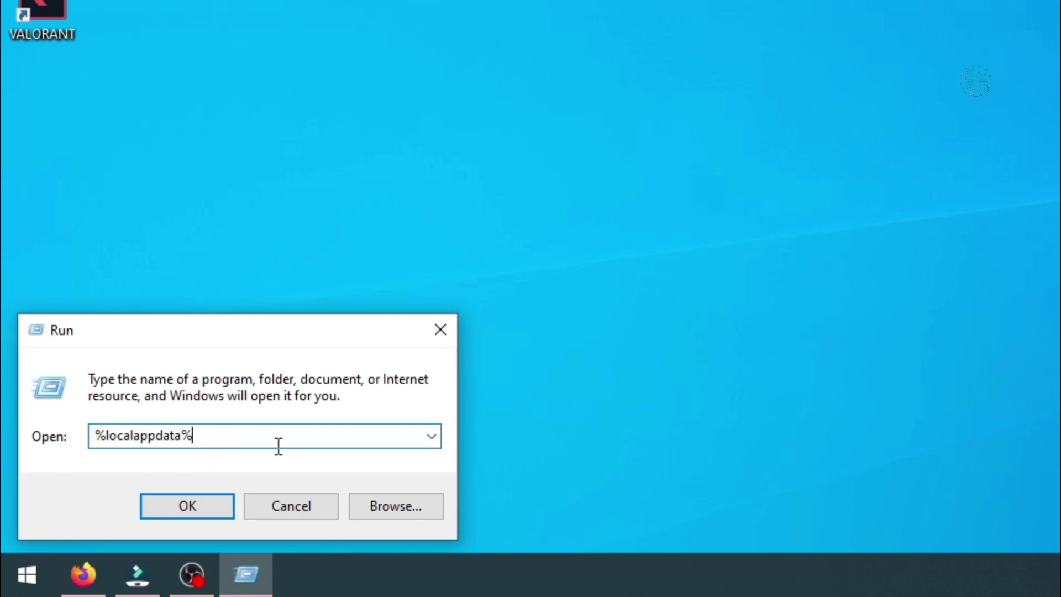
{"action": "key", "text": "Return"}
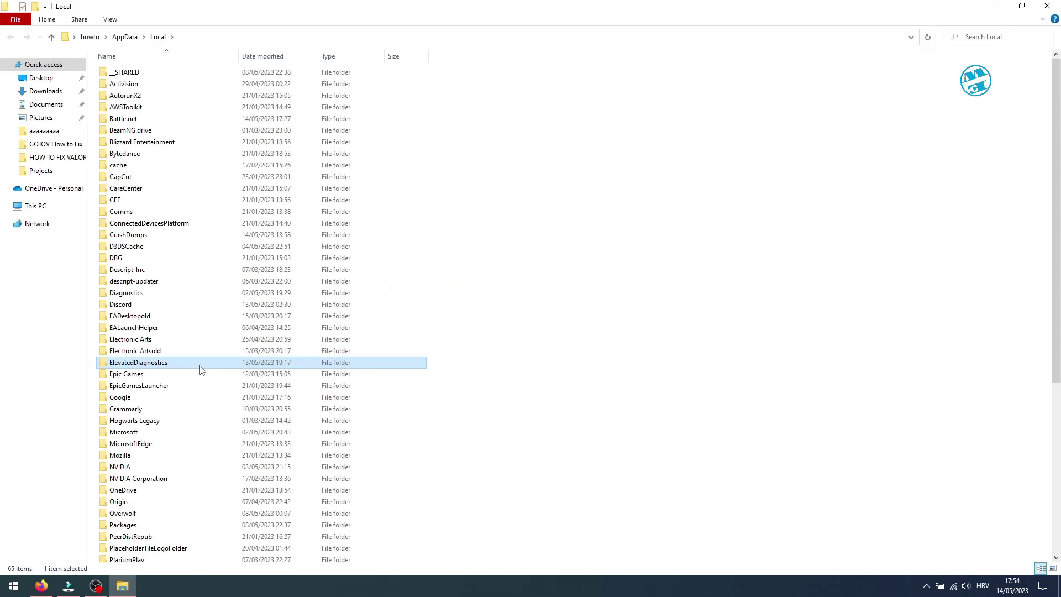
- Navigate to the Riot Games > Riot Client > Data folder
{"action": "scroll", "coordinate": [201, 370], "scroll_direction": "down", "scroll_amount": 8}
{"action": "key", "text": "r"}
{"action": "double_click", "coordinate": [131, 348]}
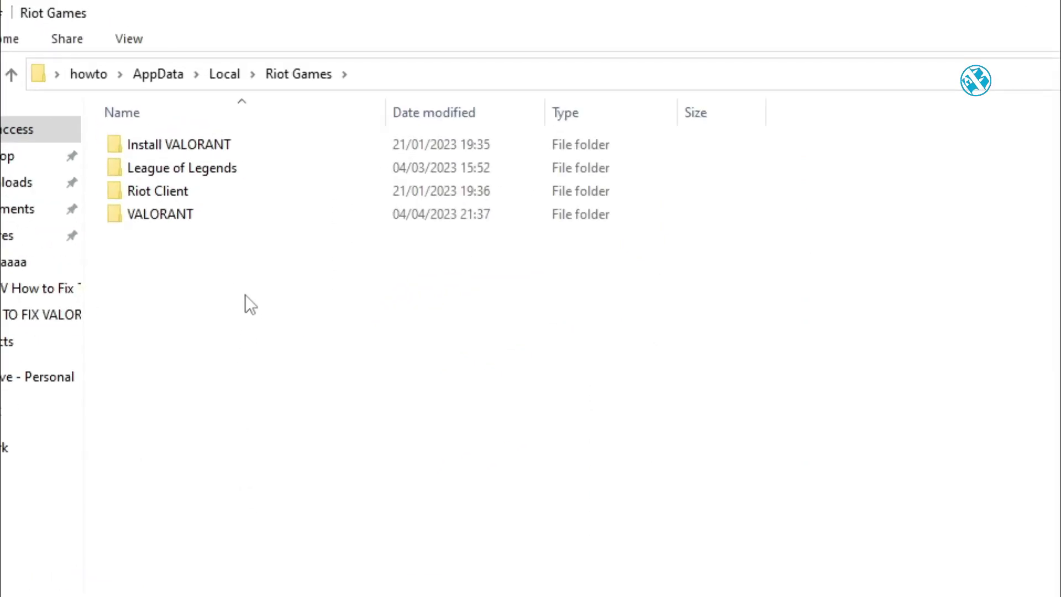
{"action": "double_click", "coordinate": [178, 189]}
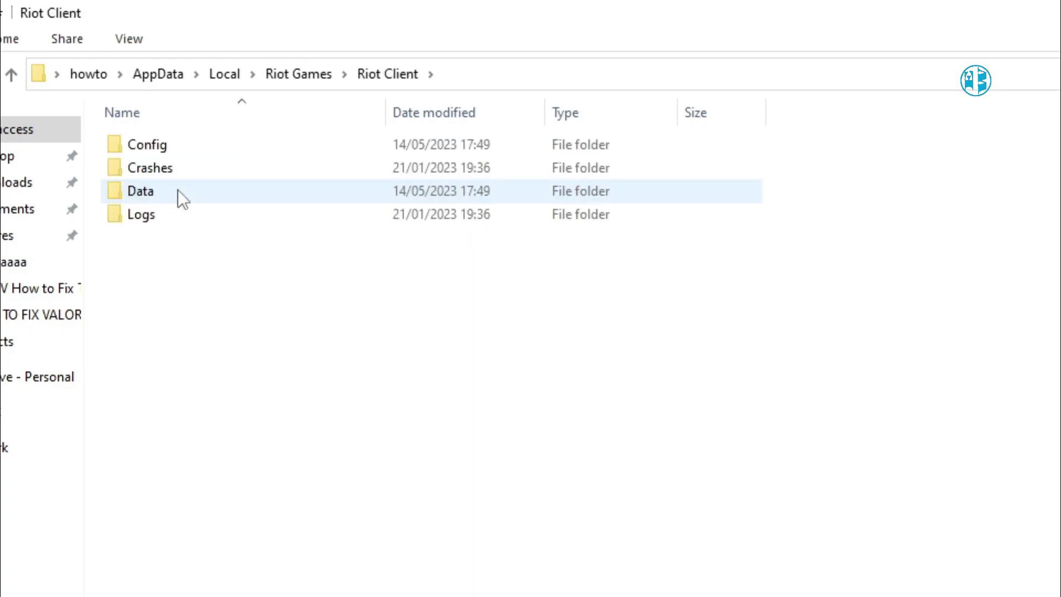
{"action": "double_click", "coordinate": [178, 189]}
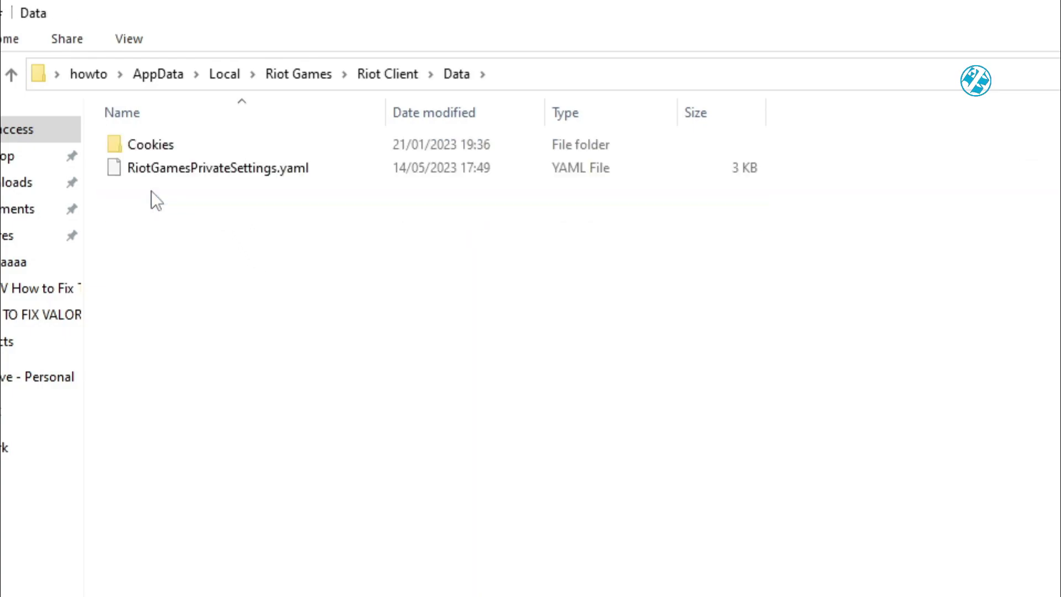
- Rename RiotGamesPrivateSettings.yaml to RiotGamesPrivateSettings.yaml.old, accepting the extension change
{"action": "left_click", "coordinate": [188, 175]}
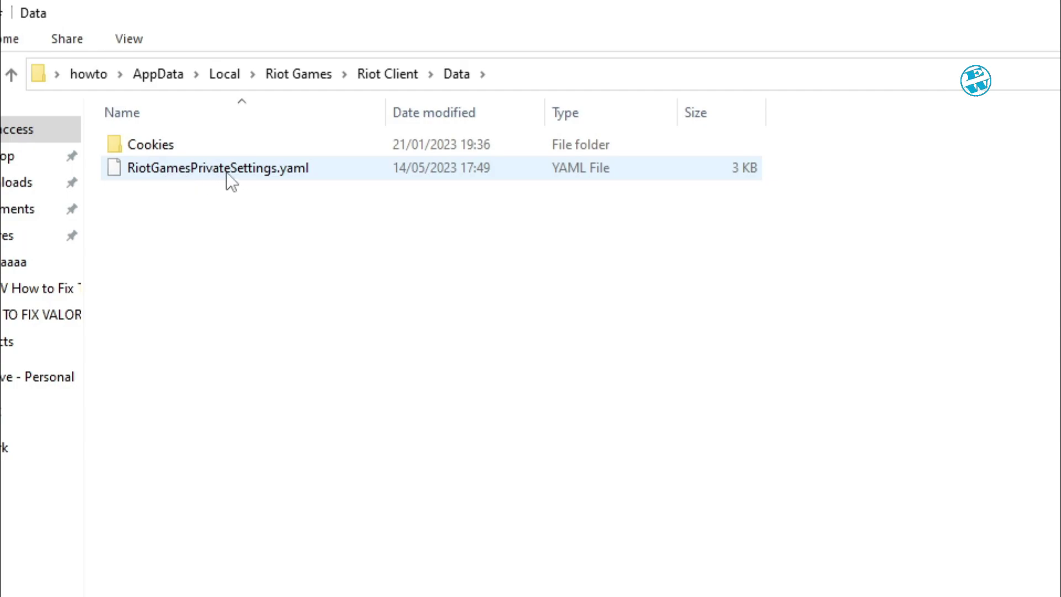
{"action": "mouse_move", "coordinate": [245, 173]}
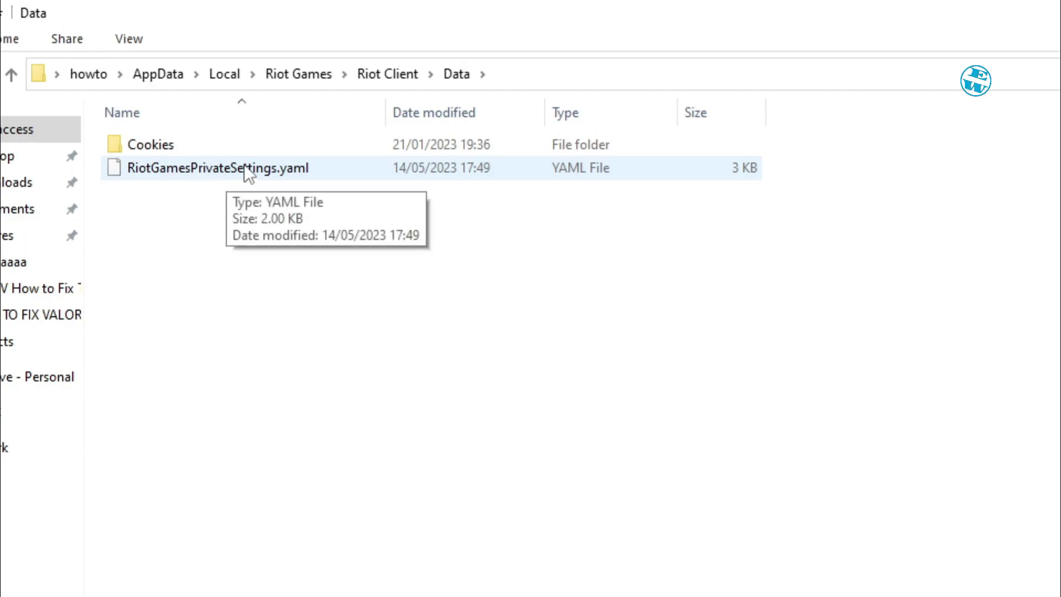
{"action": "right_click", "coordinate": [244, 163]}
{"action": "left_click", "coordinate": [306, 552]}
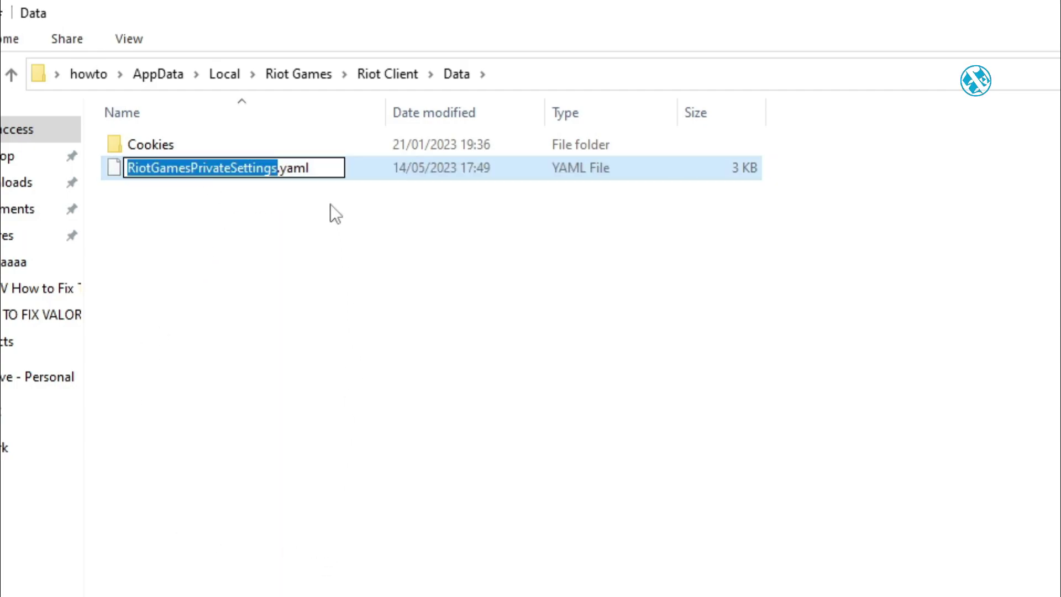
{"action": "left_click", "coordinate": [328, 165]}
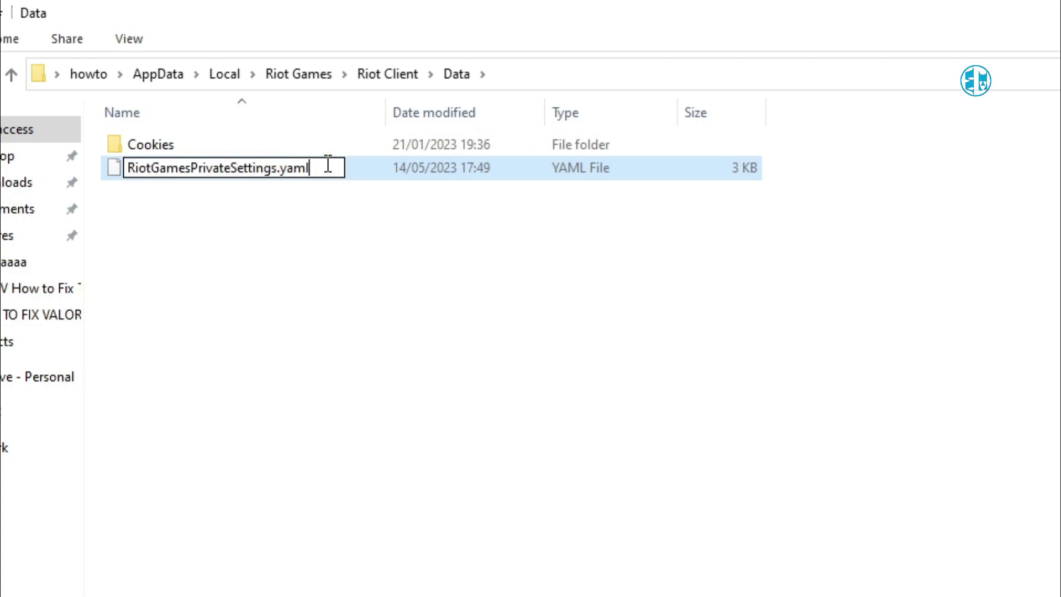
{"action": "type", "text": ".old"}
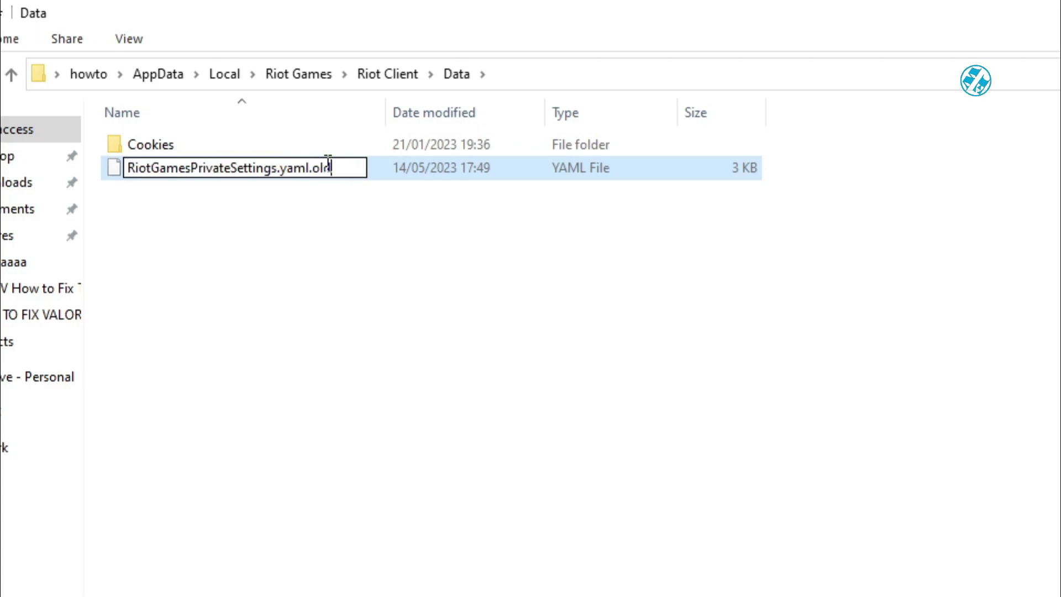
{"action": "key", "text": "Return"}
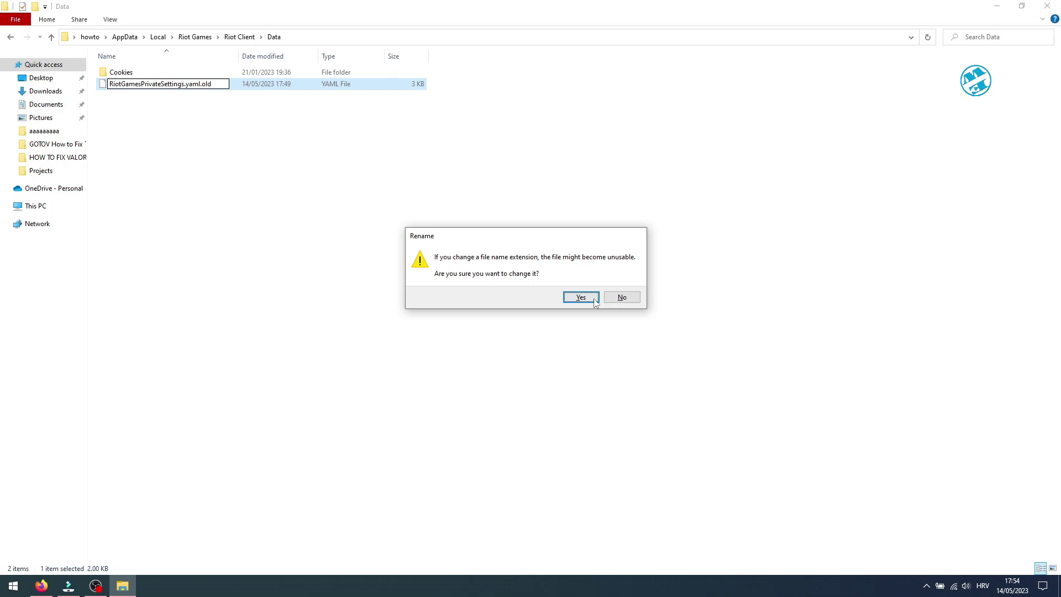
{"action": "left_click", "coordinate": [575, 296]}
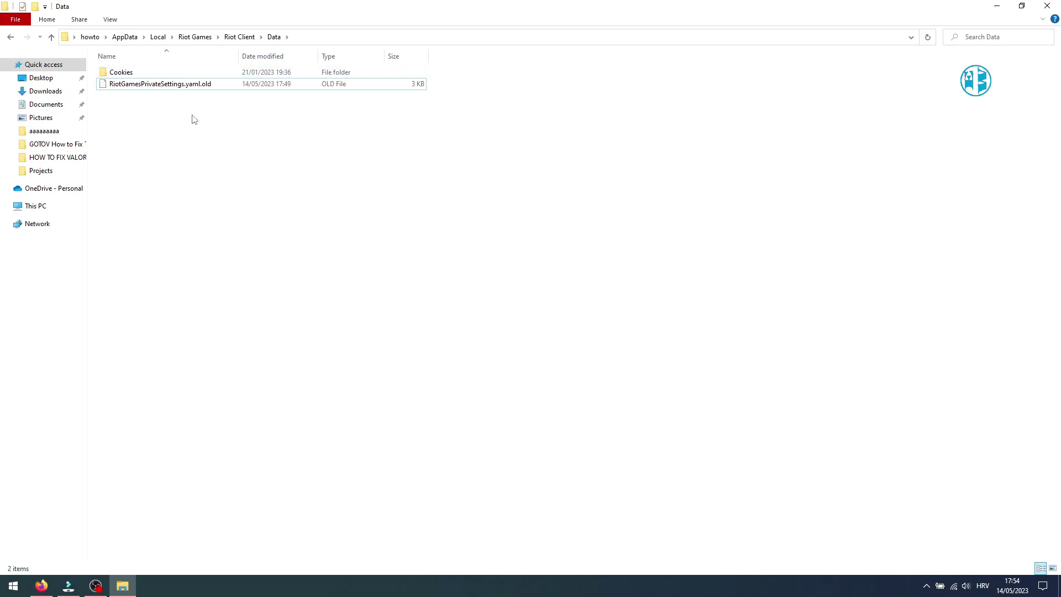
- Rename the .old file back to RiotGamesPrivateSettings.yaml, then close the Data folder window
{"action": "right_click", "coordinate": [192, 86]}
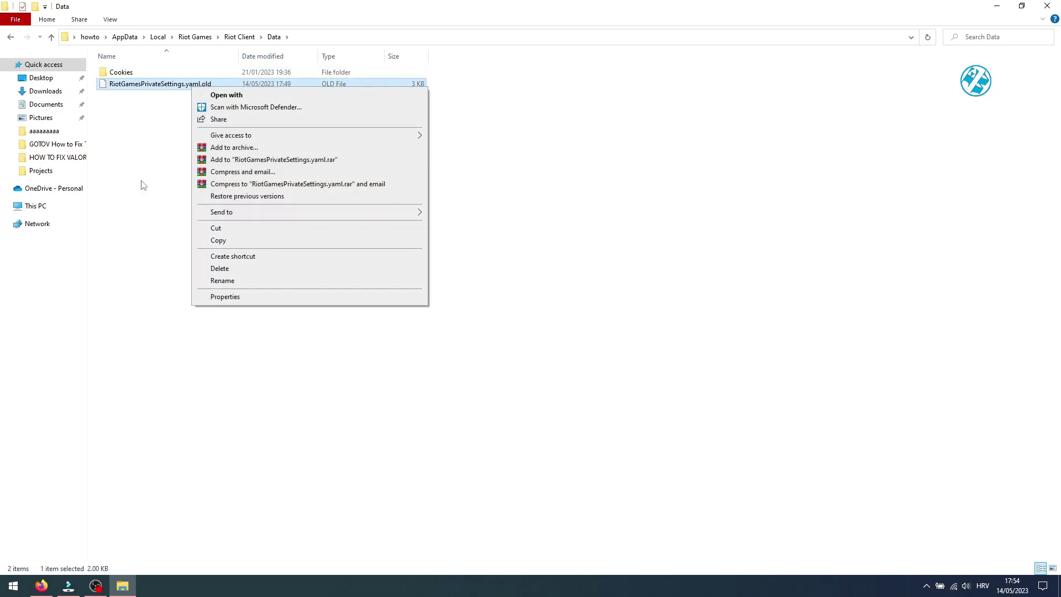
{"action": "left_click", "coordinate": [214, 280]}
{"action": "left_click", "coordinate": [218, 83]}
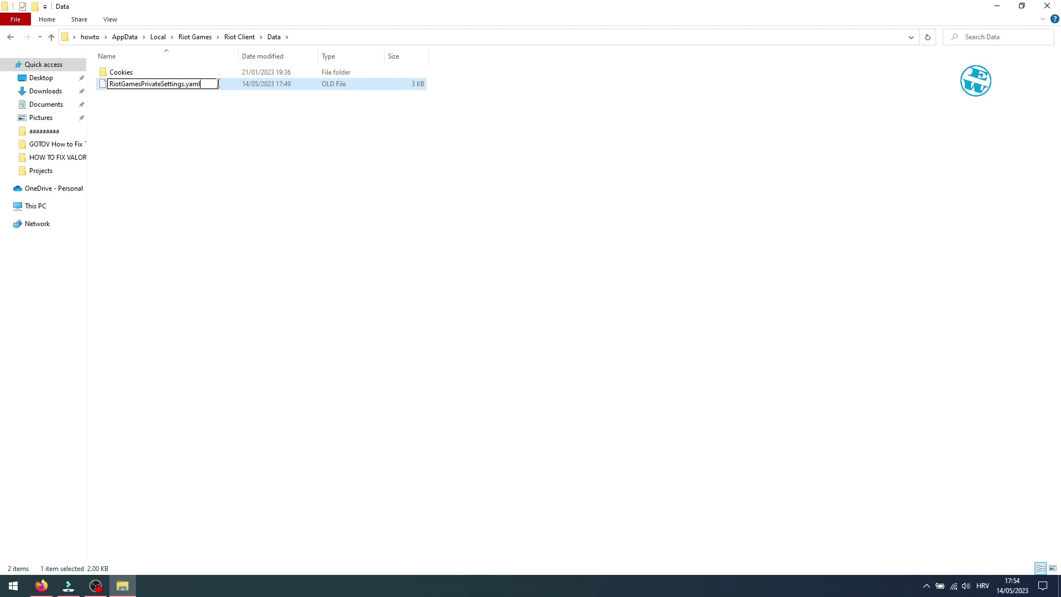
{"action": "key", "text": "Return"}
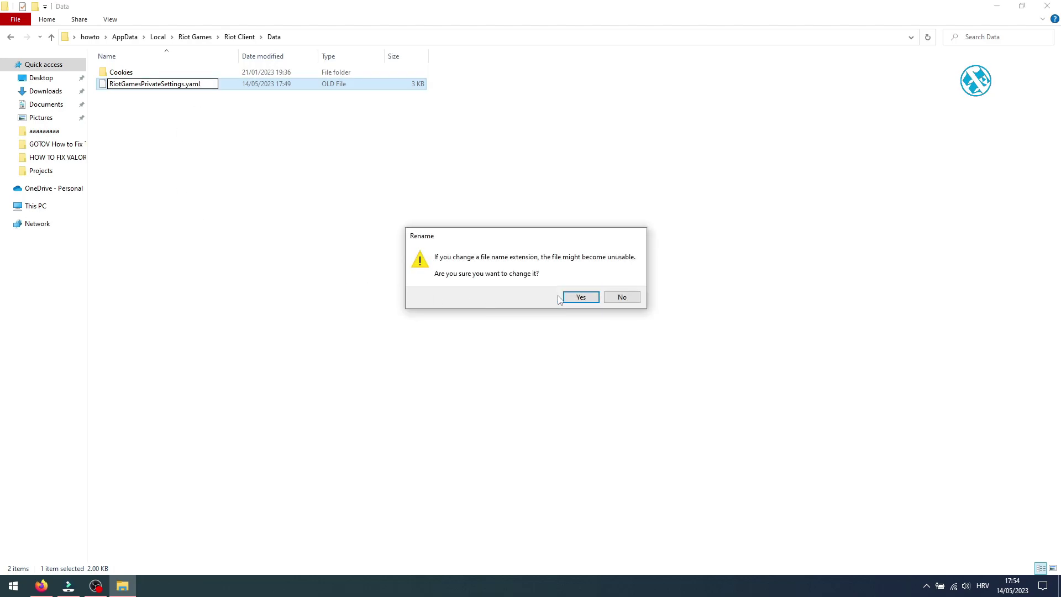
{"action": "left_click", "coordinate": [565, 297]}
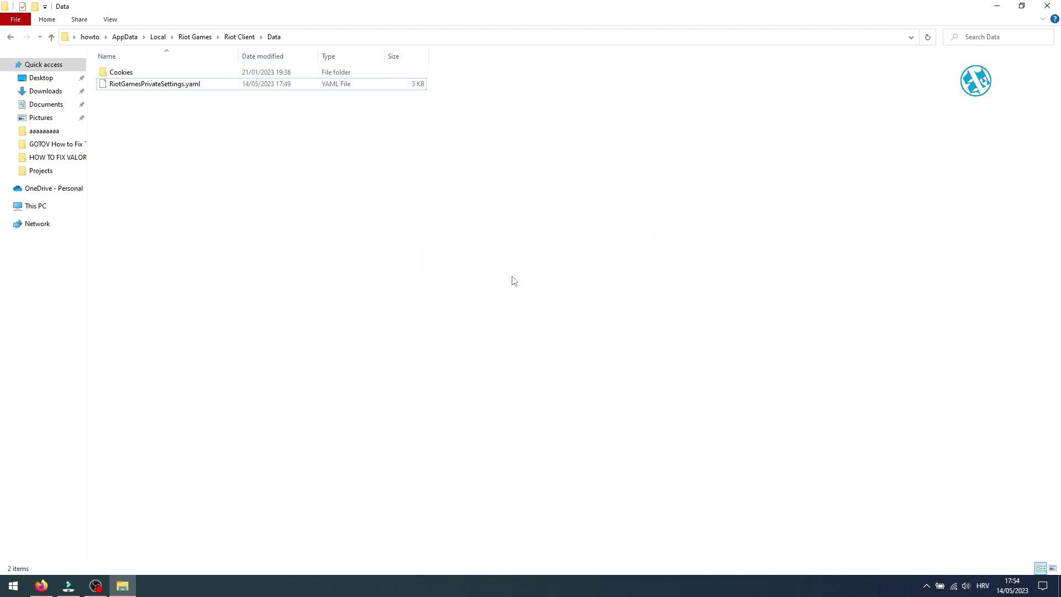
{"action": "left_click", "coordinate": [1047, 6]}
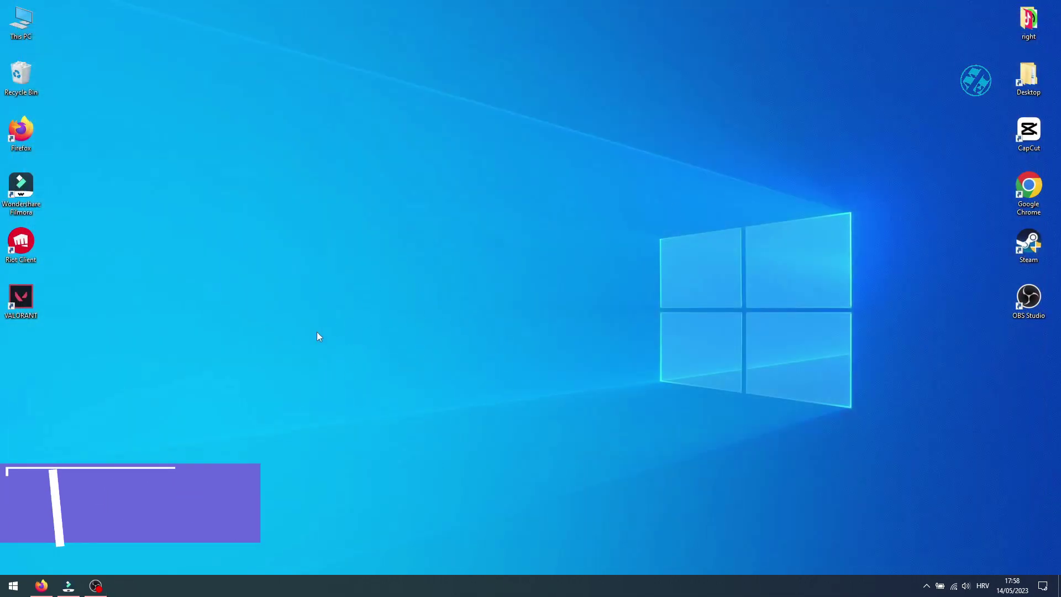
- Launch Device Manager from the Win+X menu and reposition its window
{"action": "right_click", "coordinate": [13, 585]}
{"action": "left_click", "coordinate": [44, 360]}
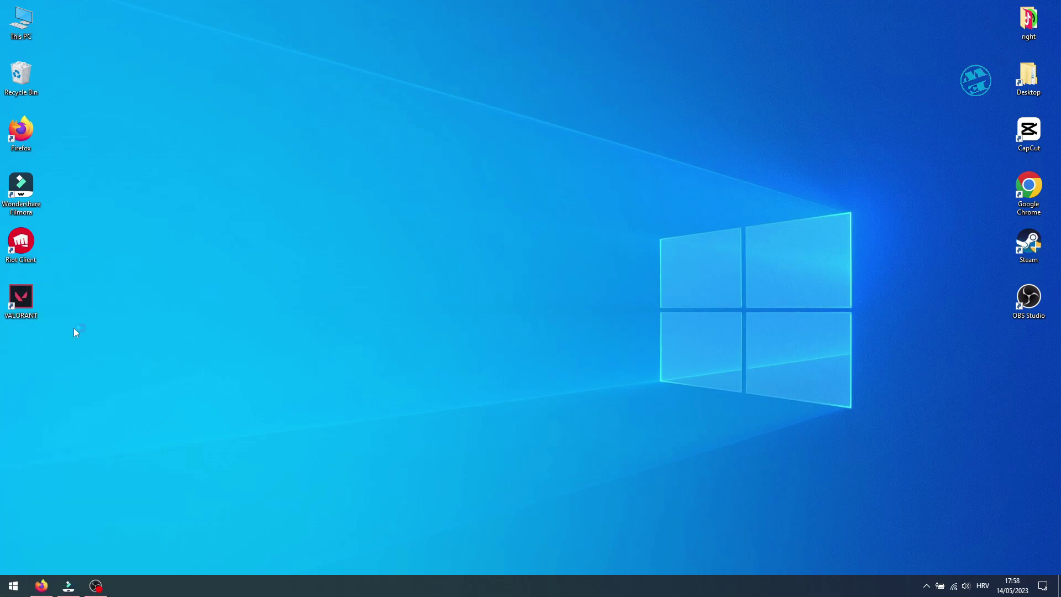
{"action": "left_click_drag", "start_coordinate": [237, 36], "coordinate": [452, 40]}
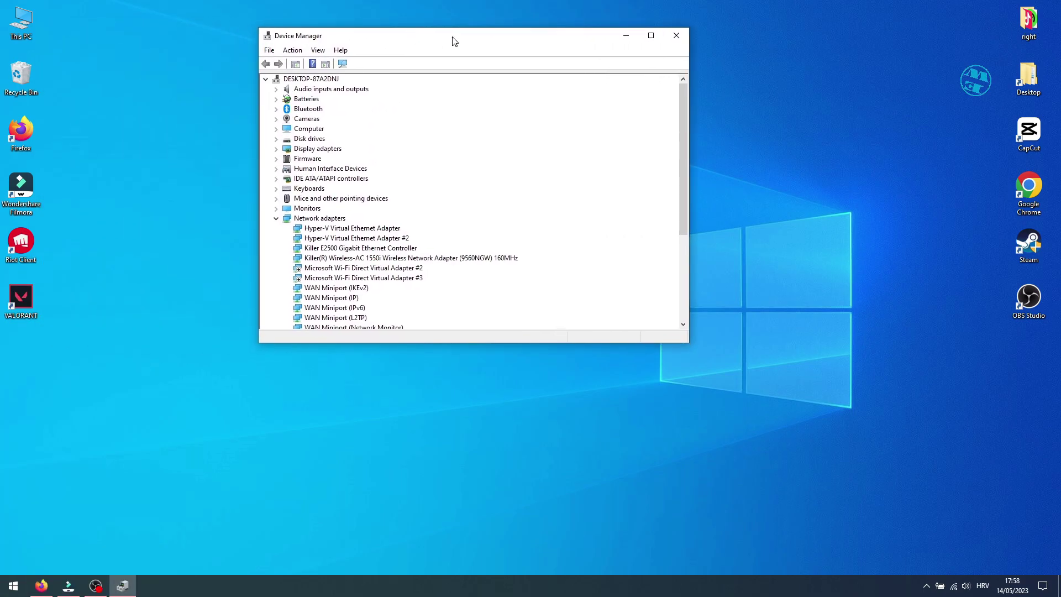
- Search automatically for a newer NVIDIA GeForce GTX 1070 driver, then close Device Manager
{"action": "left_click", "coordinate": [276, 149]}
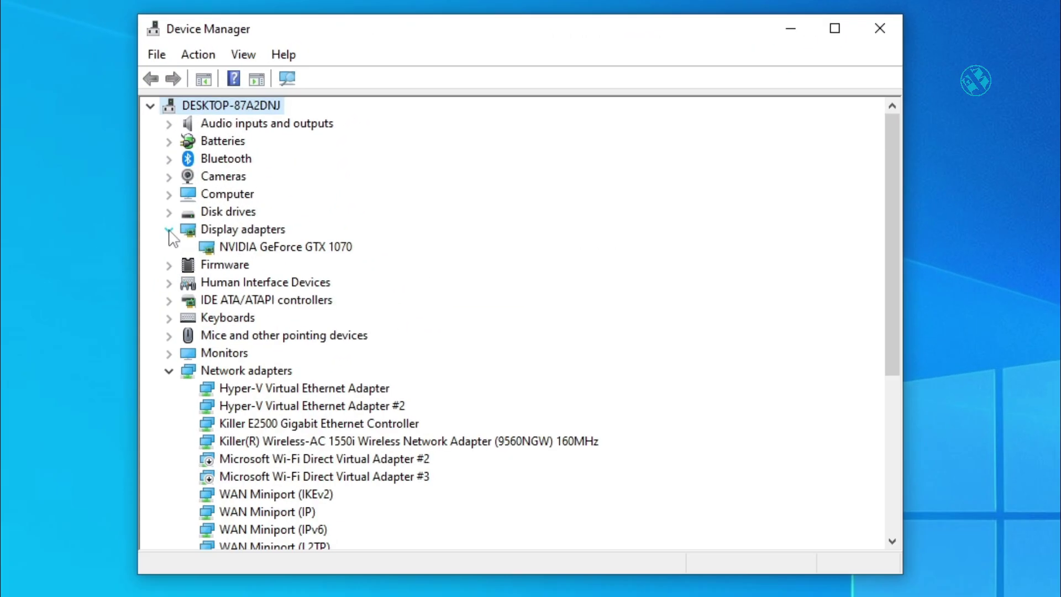
{"action": "right_click", "coordinate": [279, 247]}
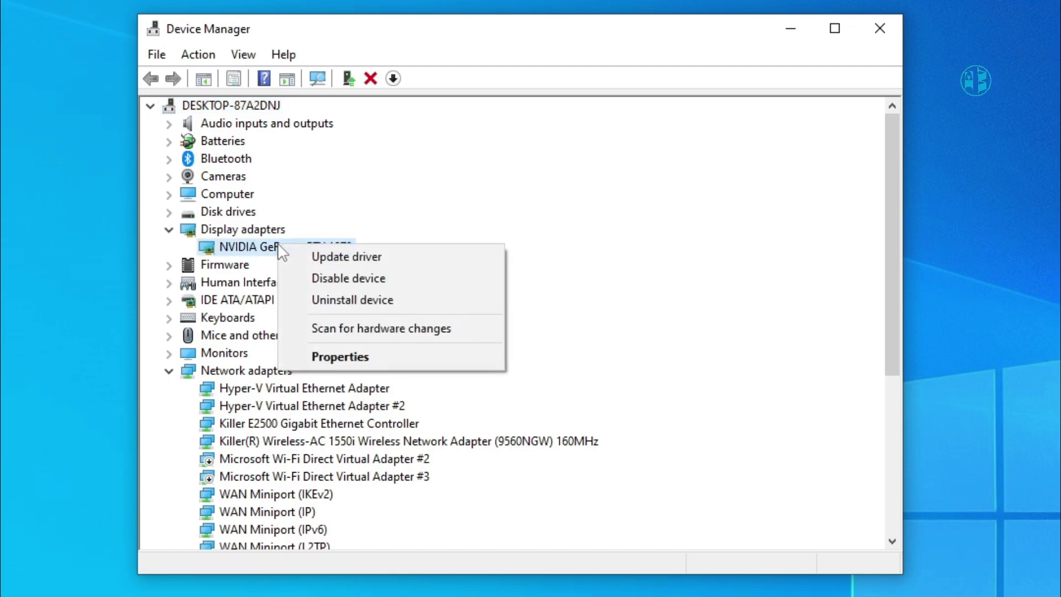
{"action": "left_click", "coordinate": [345, 258]}
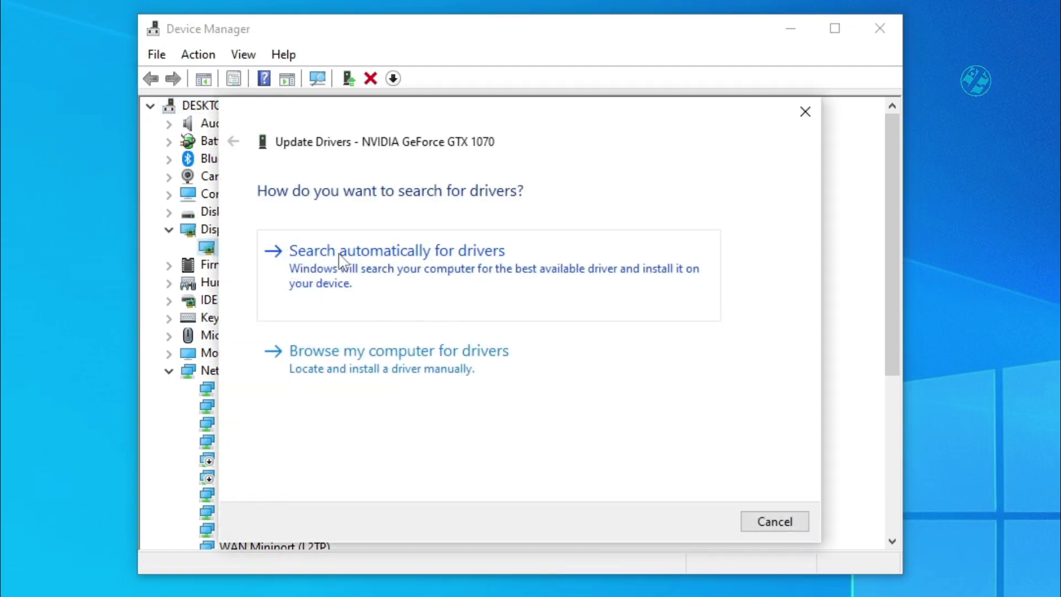
{"action": "left_click", "coordinate": [400, 269]}
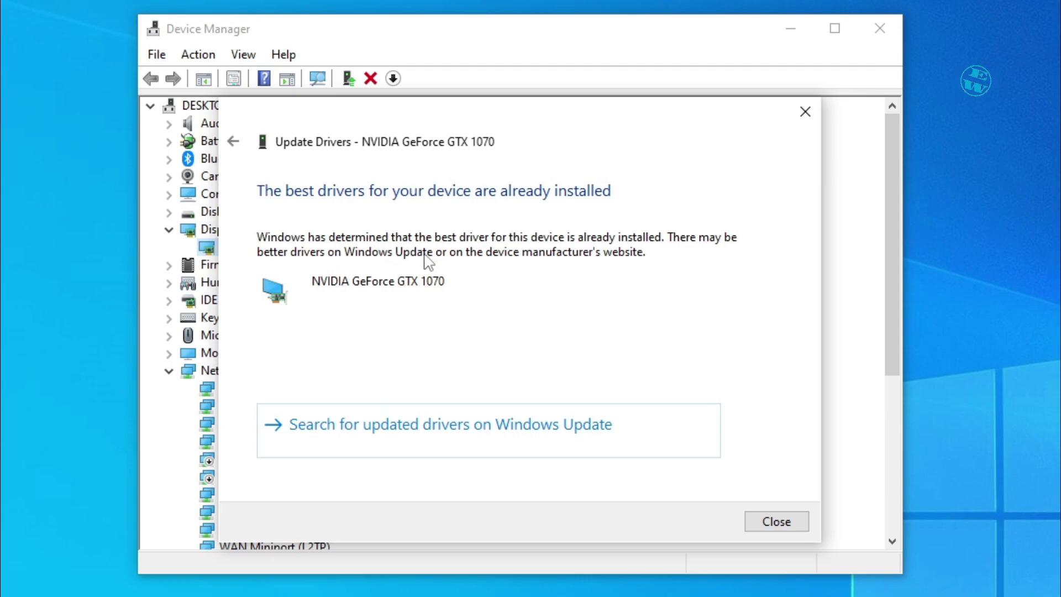
{"action": "left_click", "coordinate": [747, 519]}
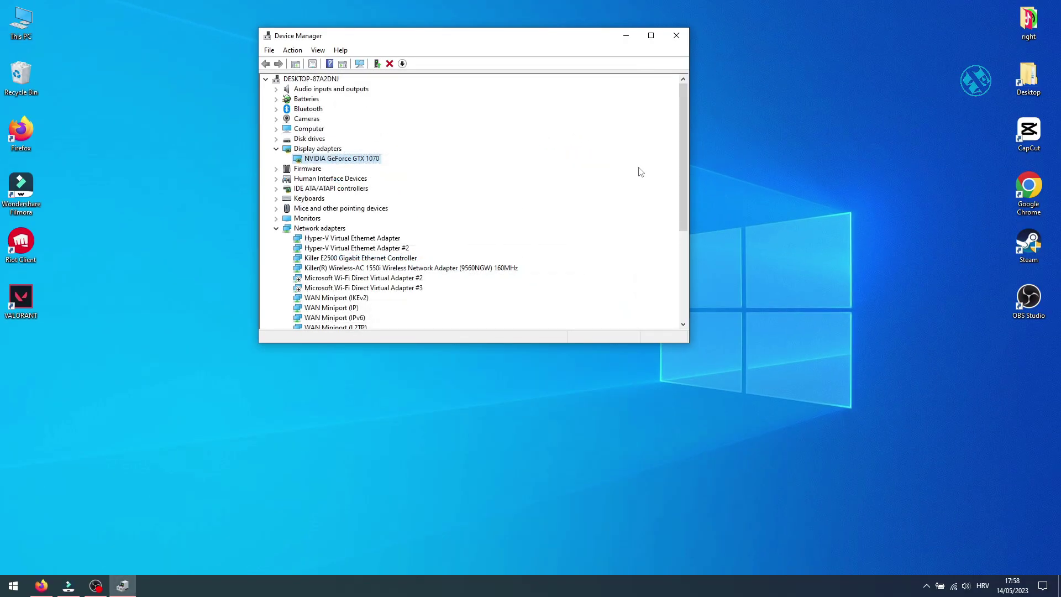
{"action": "left_click", "coordinate": [676, 36]}
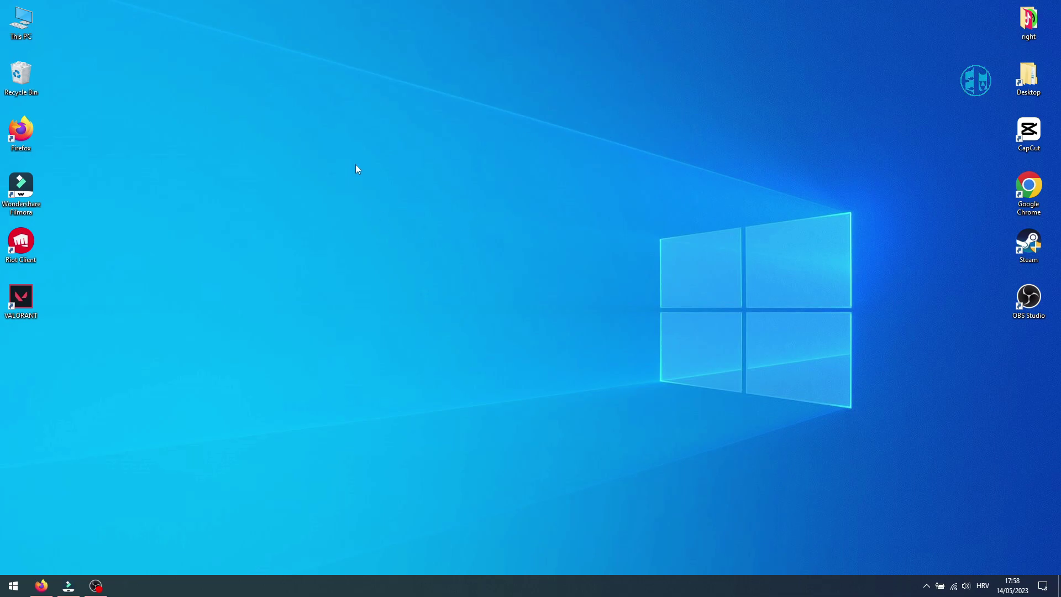
- Browse the NVIDIA, AMD (Radeon RX 7000S Series) and Intel driver pages, then close Firefox
{"action": "left_click", "coordinate": [41, 585]}
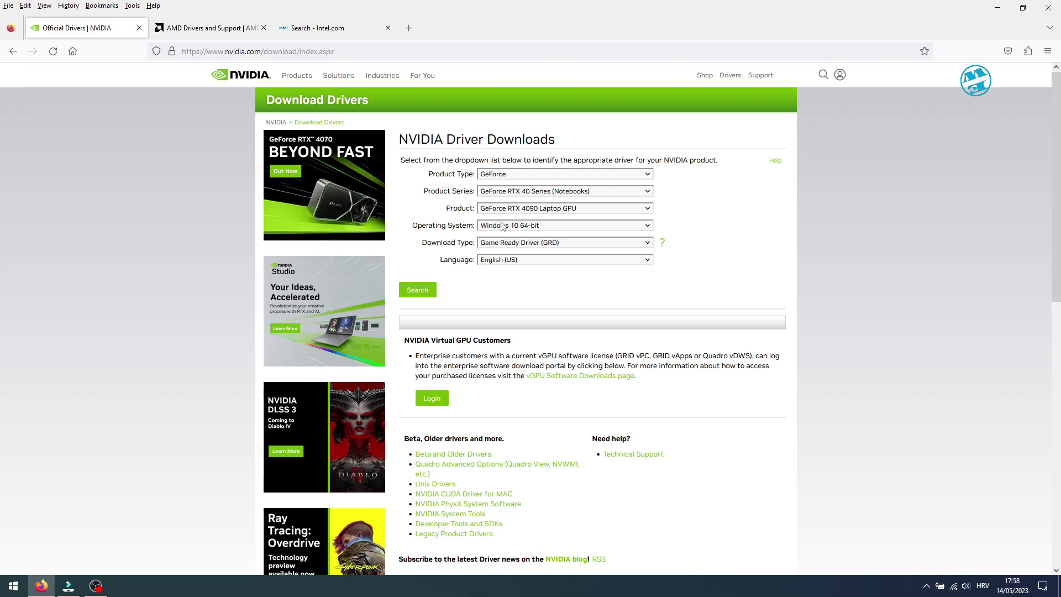
{"action": "left_click", "coordinate": [210, 28]}
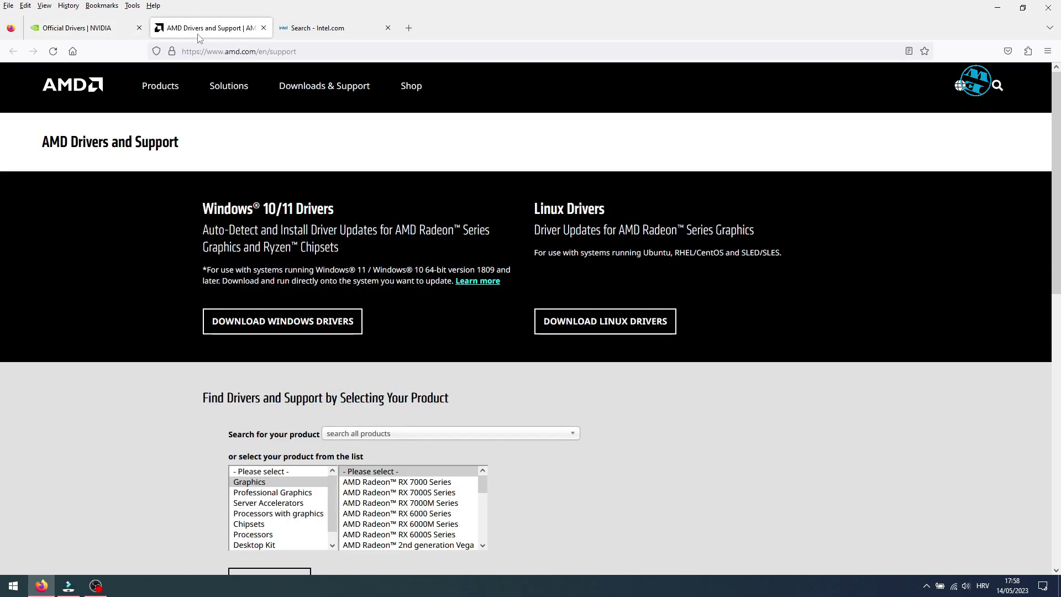
{"action": "scroll", "coordinate": [375, 283], "scroll_direction": "down", "scroll_amount": 4}
{"action": "left_click", "coordinate": [409, 268]}
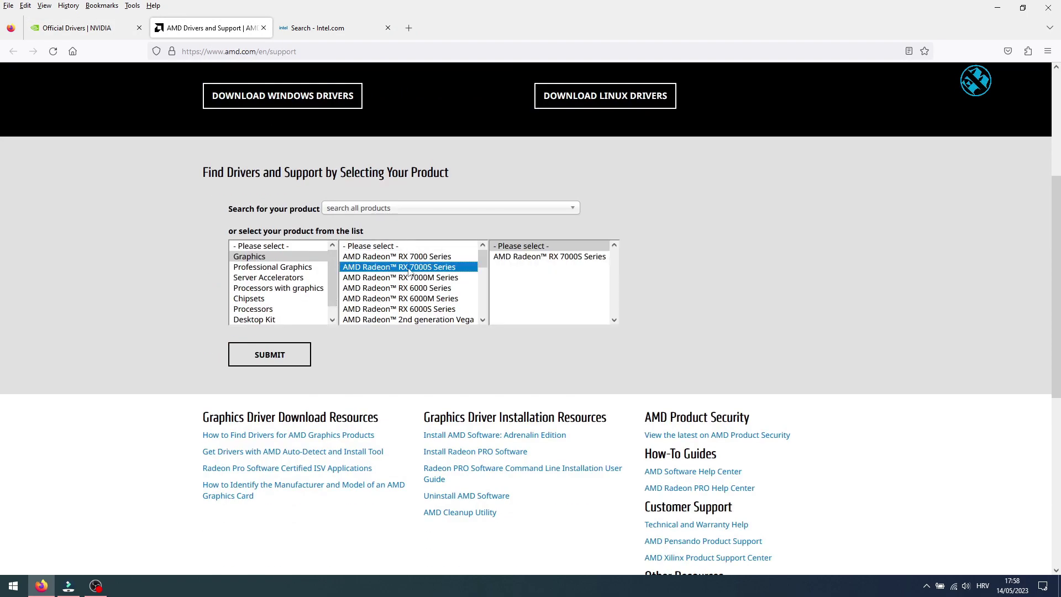
{"action": "left_click", "coordinate": [548, 257]}
{"action": "left_click", "coordinate": [320, 28]}
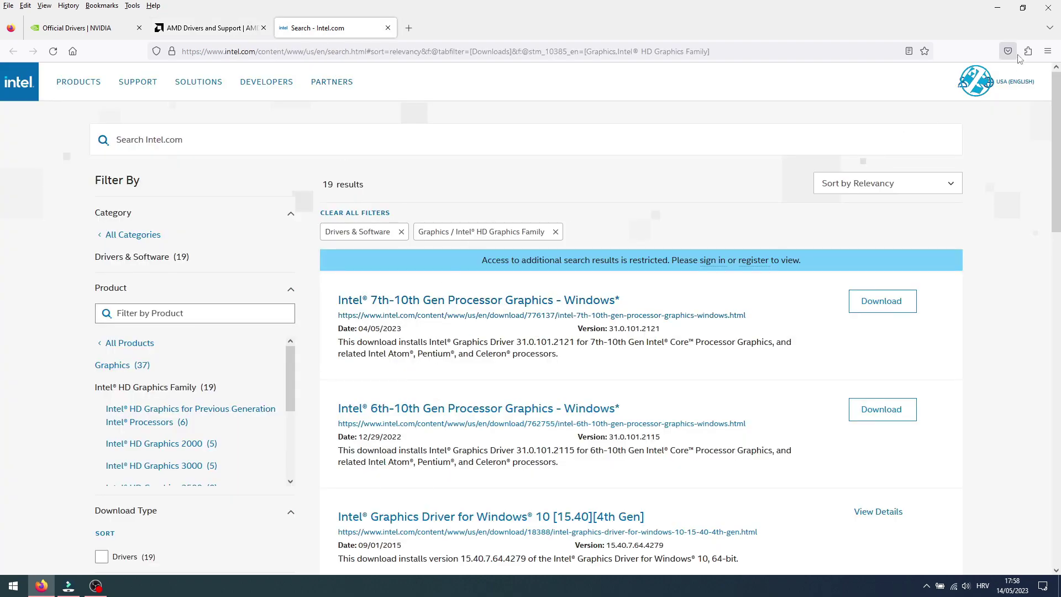
{"action": "left_click", "coordinate": [1049, 13]}
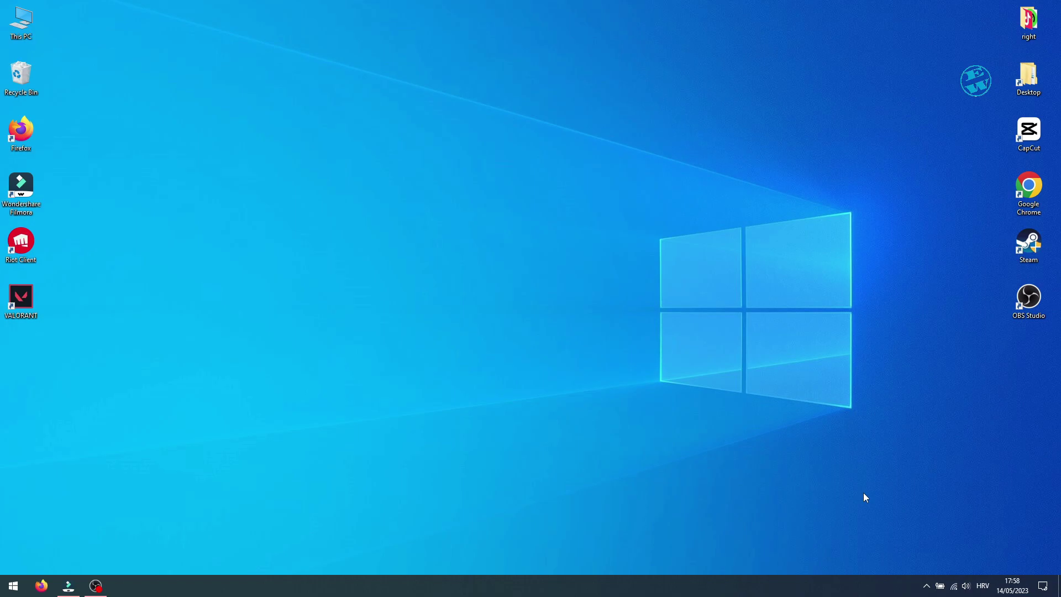
- Launch NVIDIA GeForce Experience from the notification-area icon
{"action": "left_click", "coordinate": [927, 586]}
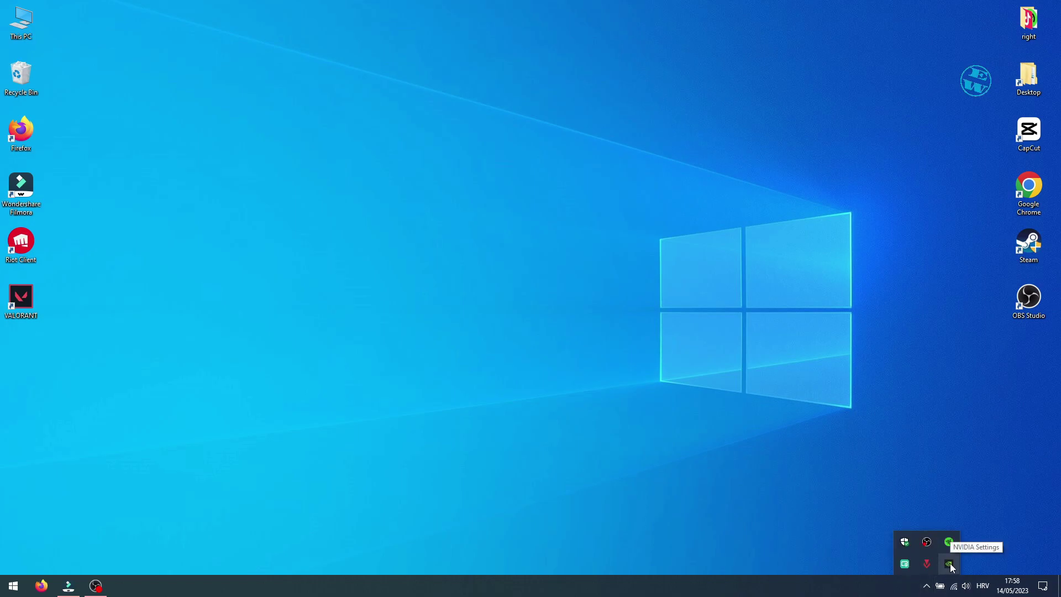
{"action": "right_click", "coordinate": [950, 562]}
{"action": "left_click", "coordinate": [975, 538]}
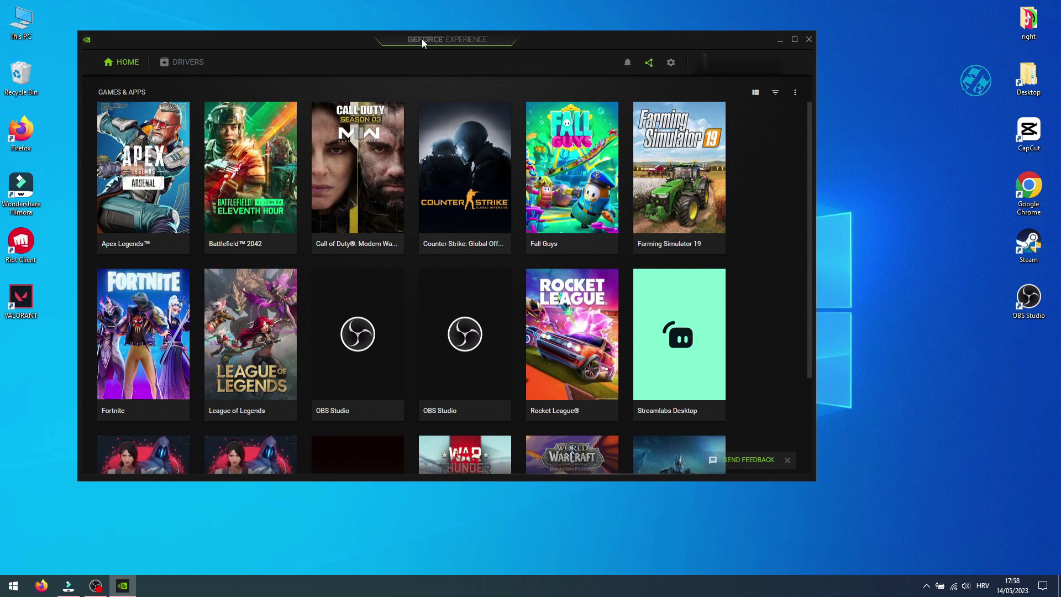
- Check for driver updates, confirming Game Ready Driver 531.79 is the latest, then close
{"action": "left_click", "coordinate": [187, 62]}
{"action": "left_click", "coordinate": [687, 95]}
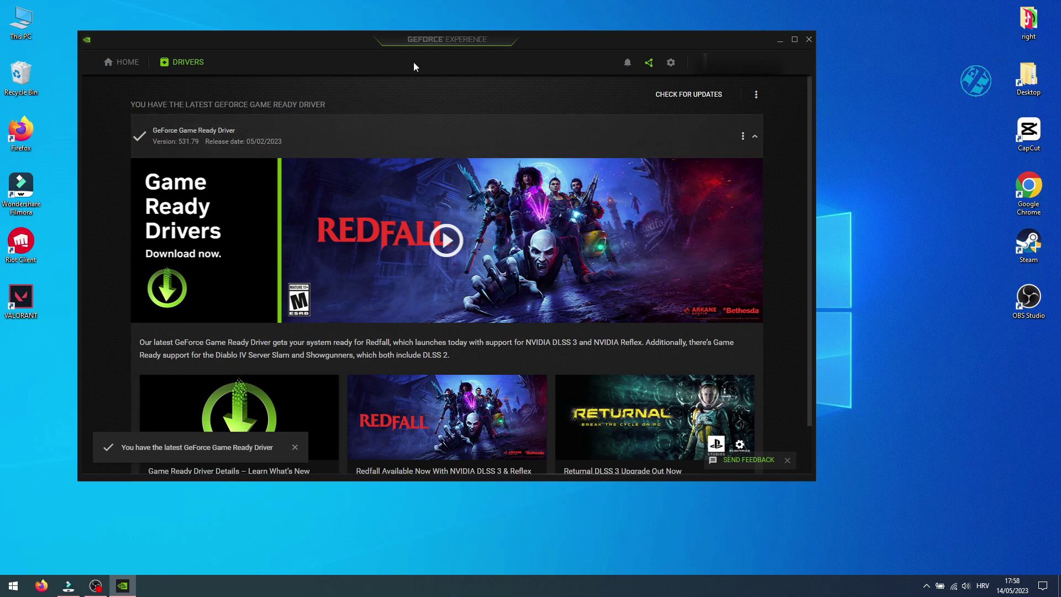
{"action": "scroll", "coordinate": [432, 239], "scroll_direction": "down", "scroll_amount": 1}
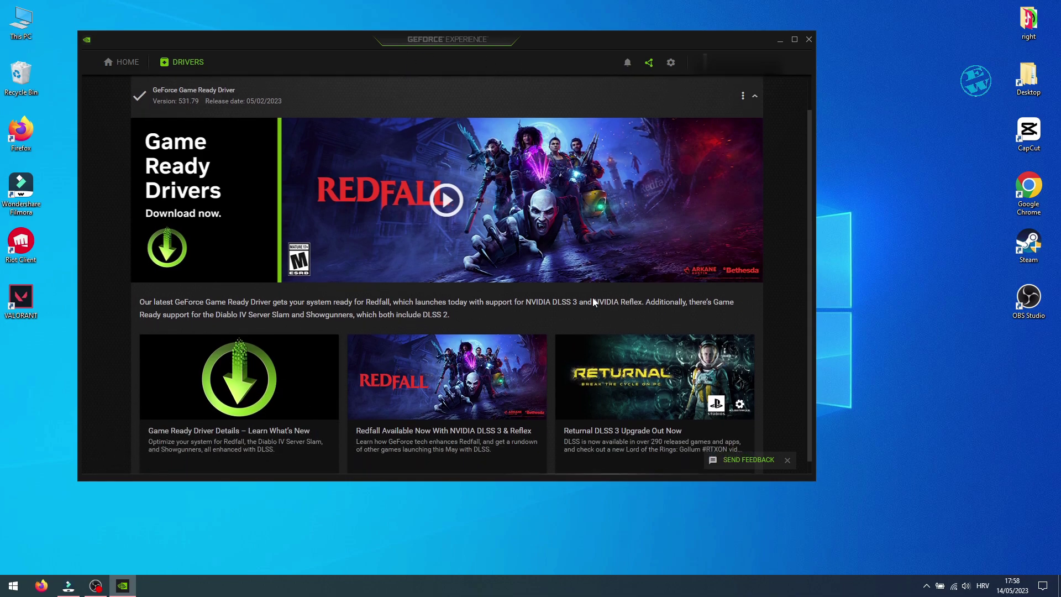
{"action": "scroll", "coordinate": [432, 239], "scroll_direction": "up", "scroll_amount": 1}
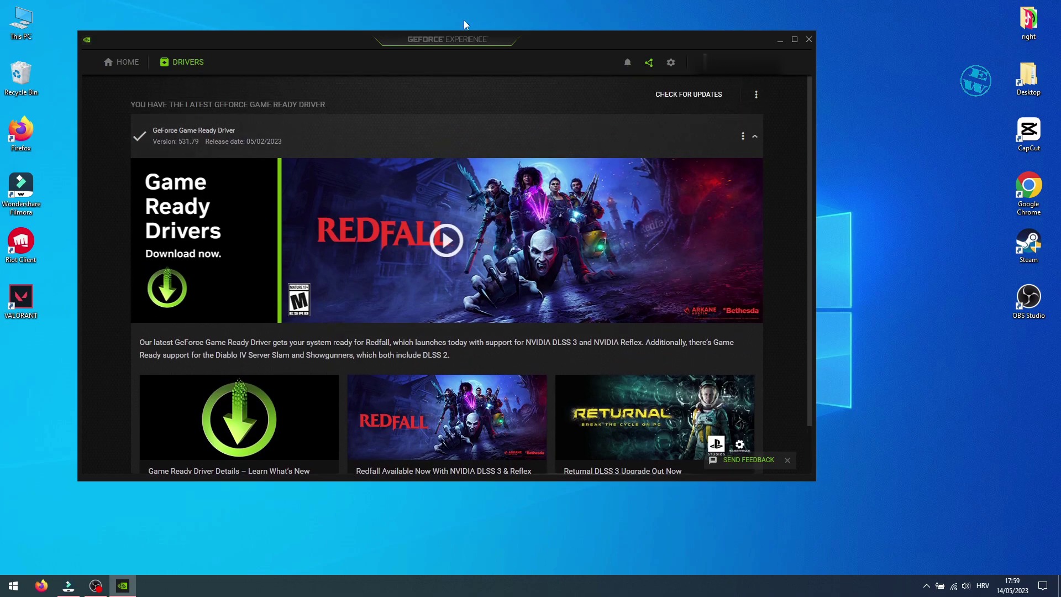
{"action": "left_click", "coordinate": [810, 39]}
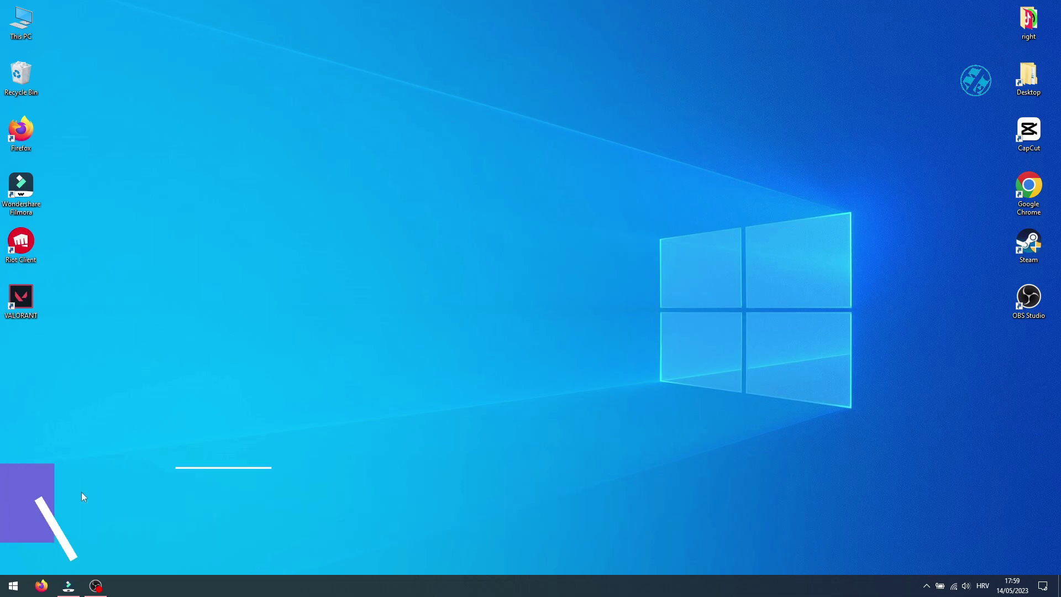
- Review Update & Security in Settings, confirming the PC is up to date, then close Settings
{"action": "left_click", "coordinate": [13, 585]}
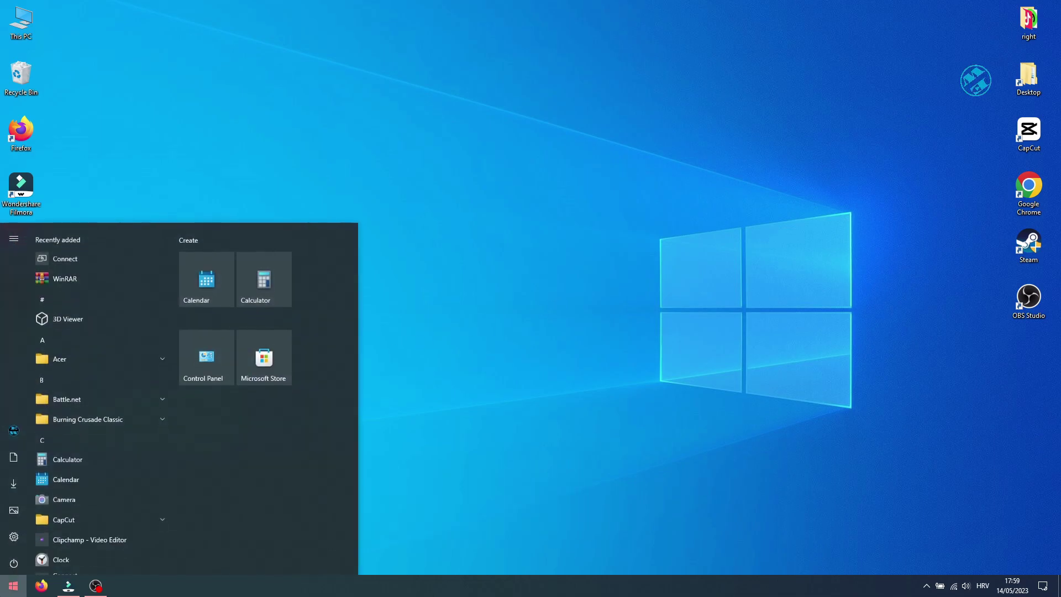
{"action": "left_click", "coordinate": [13, 536]}
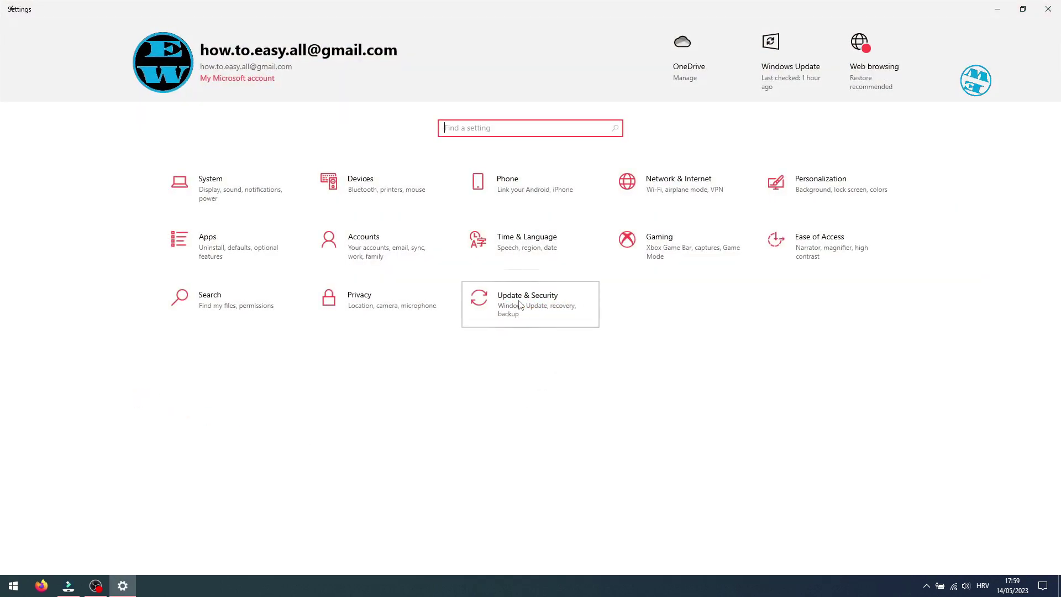
{"action": "left_click", "coordinate": [503, 302]}
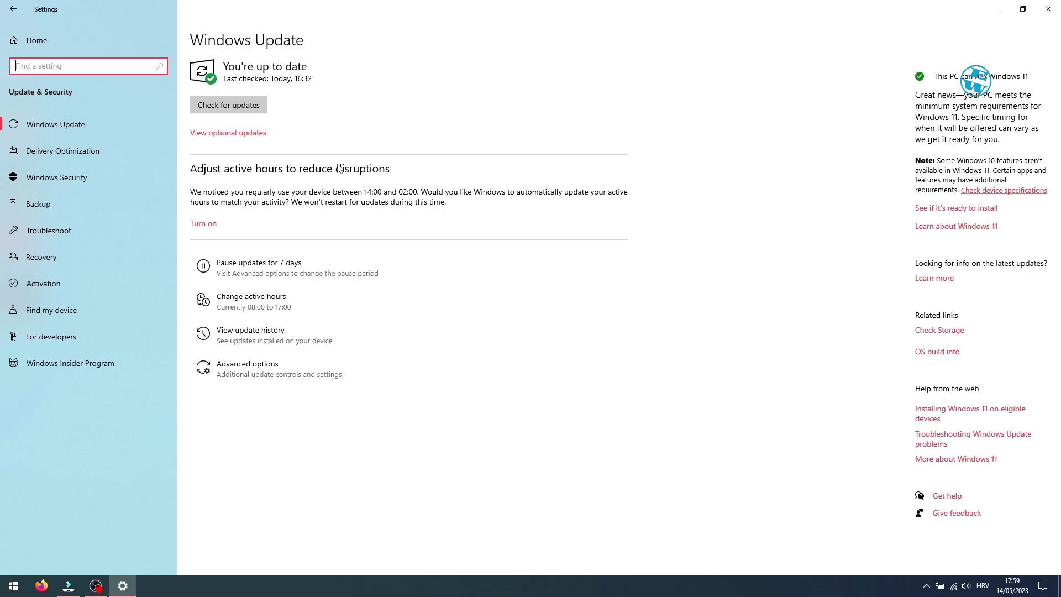
{"action": "left_click", "coordinate": [1049, 9]}
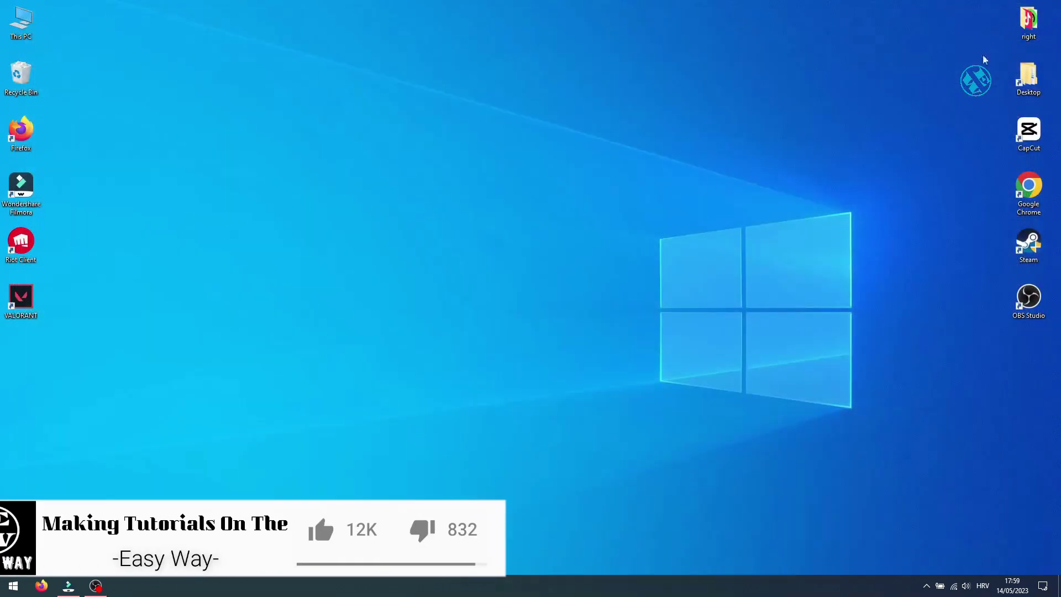